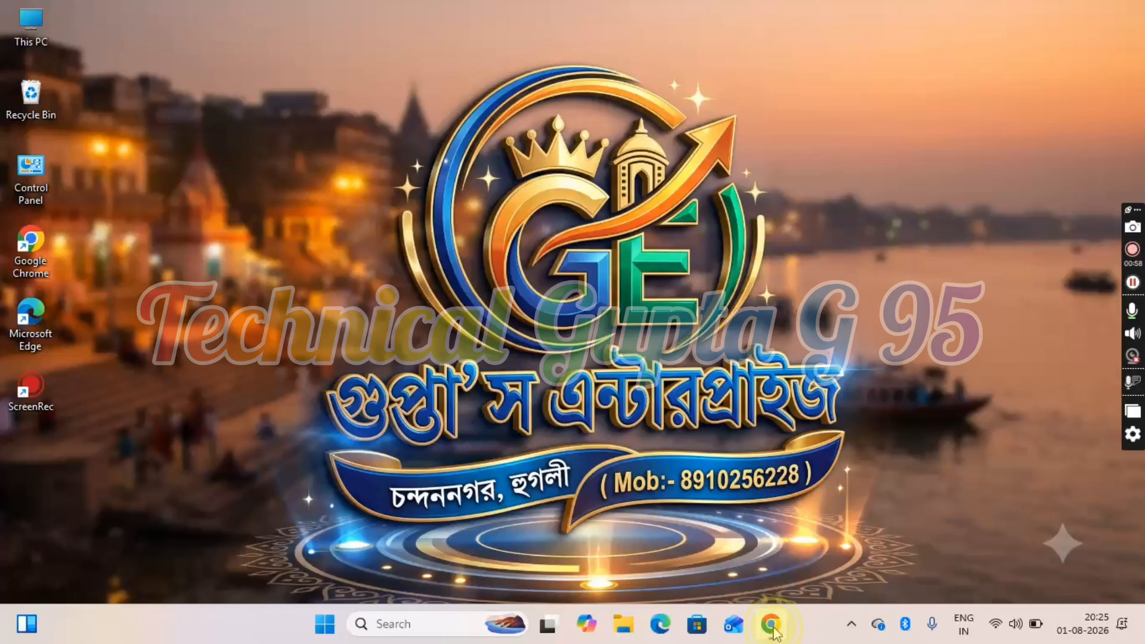
Open Chrome with the Gupta's PAN Service site in two tabs, returning to the first one.
click(771, 626)
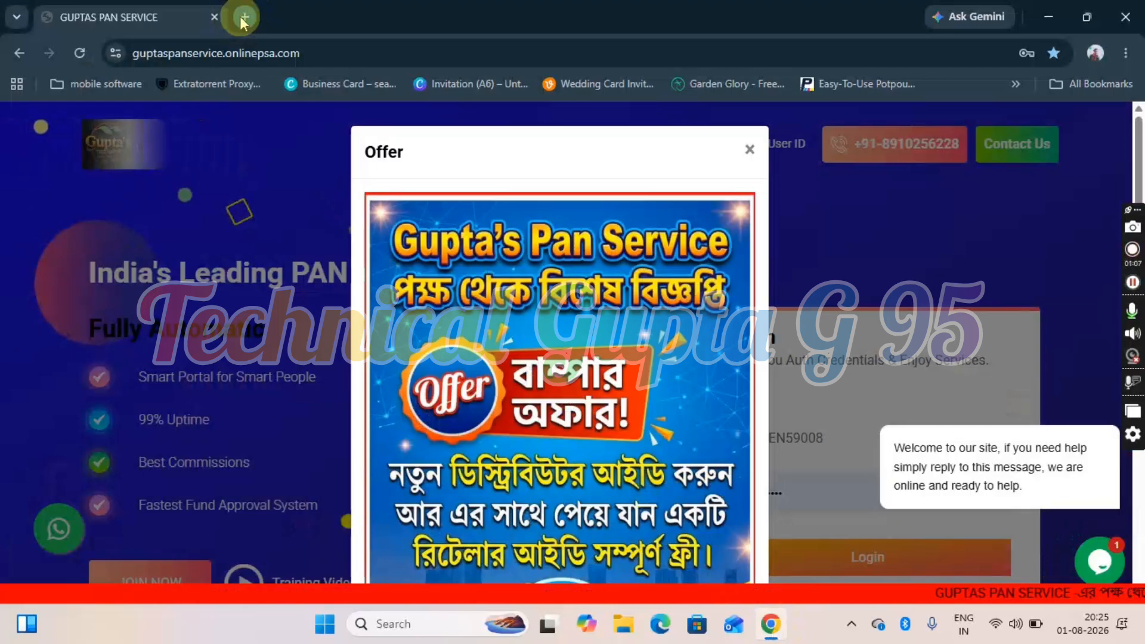
click(245, 17)
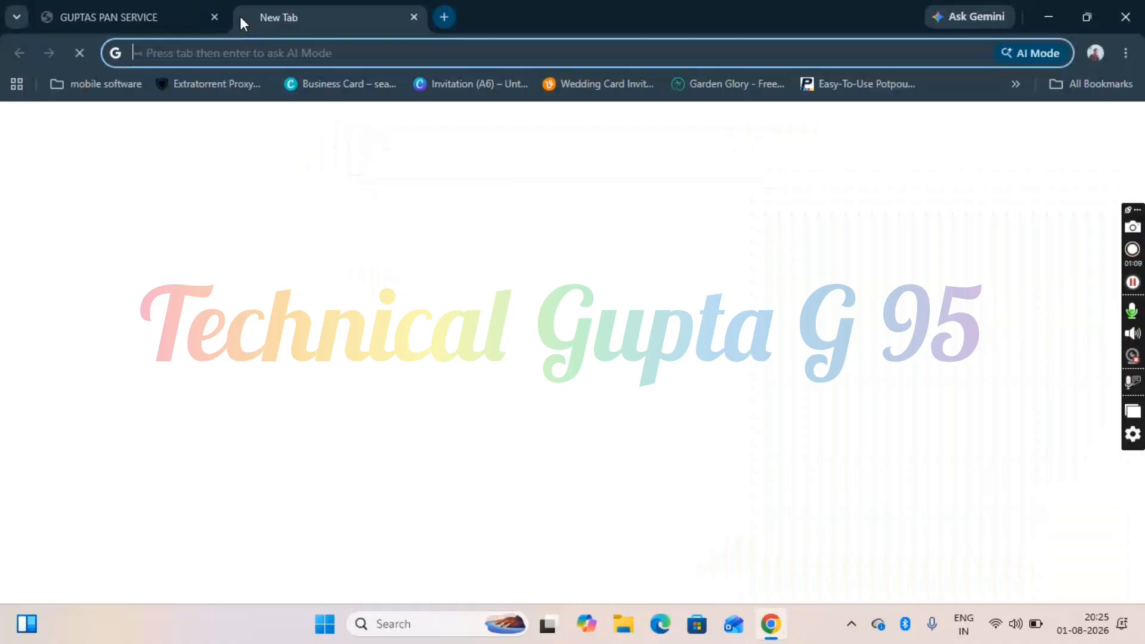
text(guptaspanservice.onlinepsa.com)
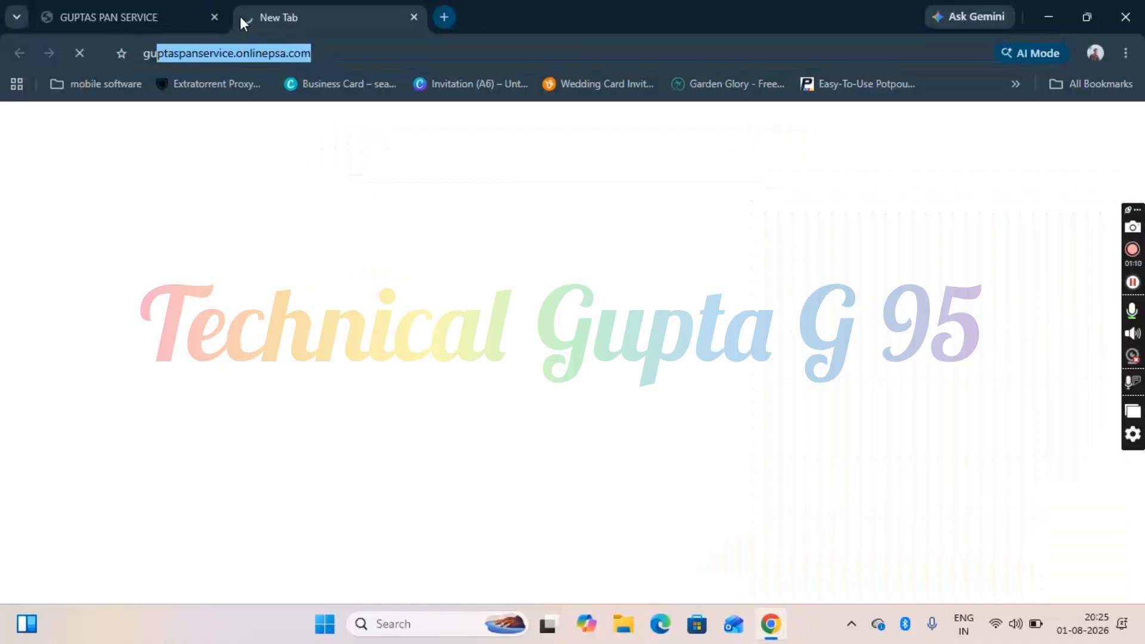
key(Return)
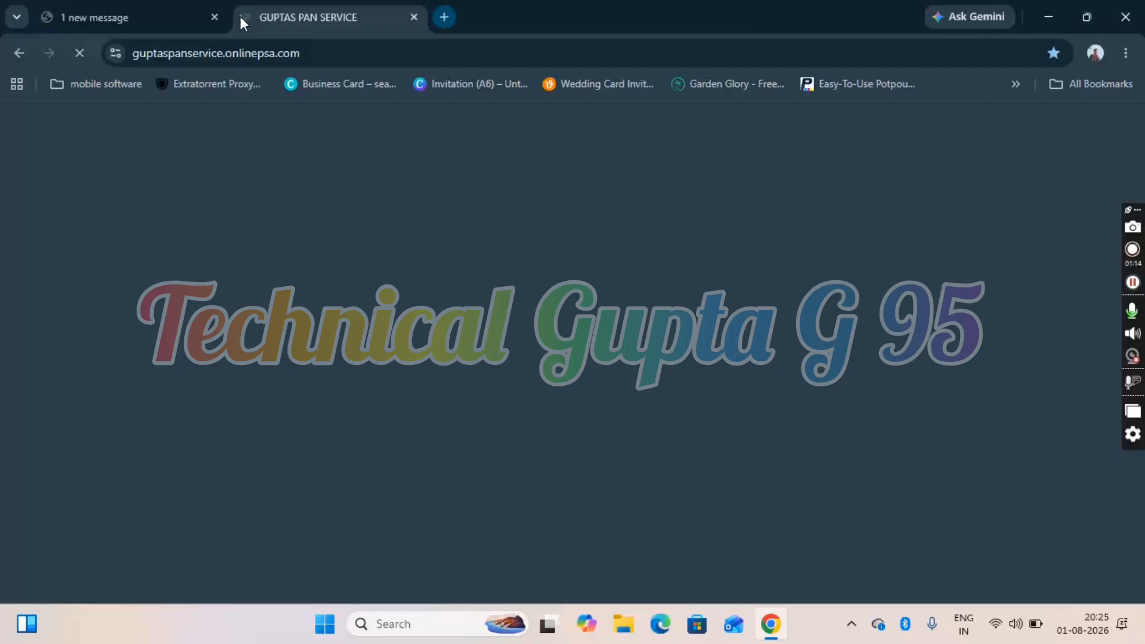
click(134, 2)
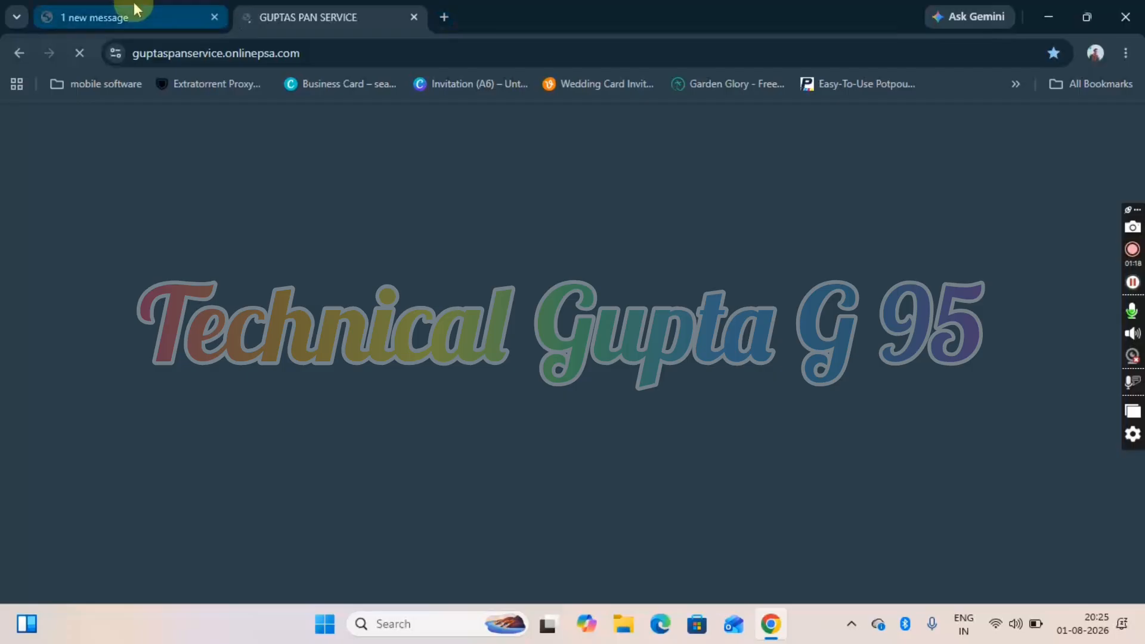
click(615, 225)
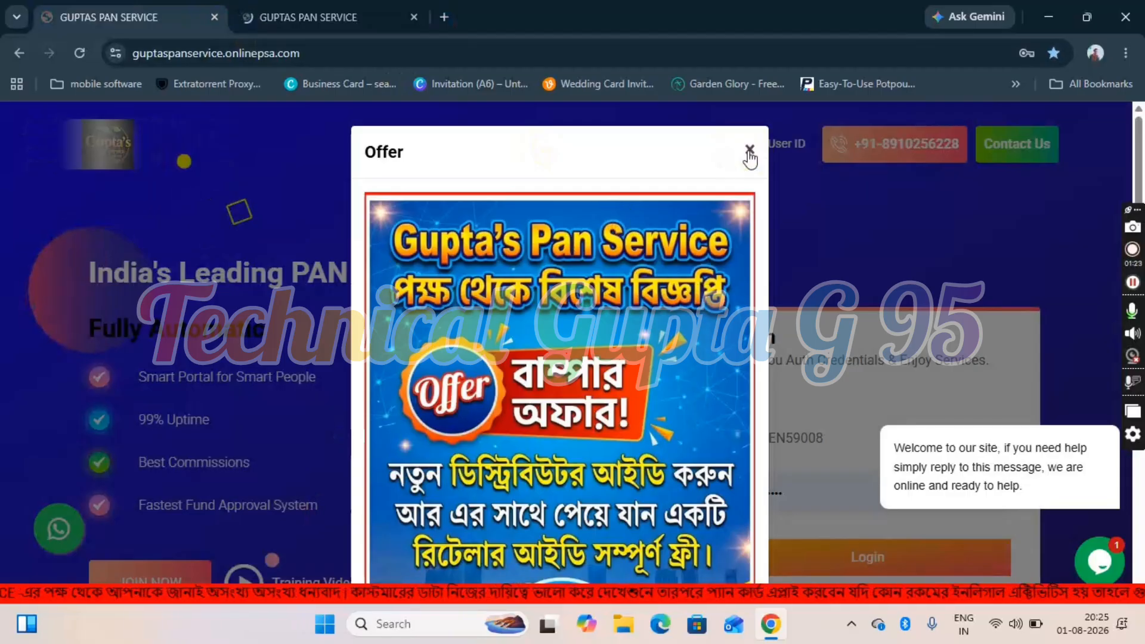
Close the Offer popup and support chat, then scroll down to the priced membership plan cards.
click(750, 151)
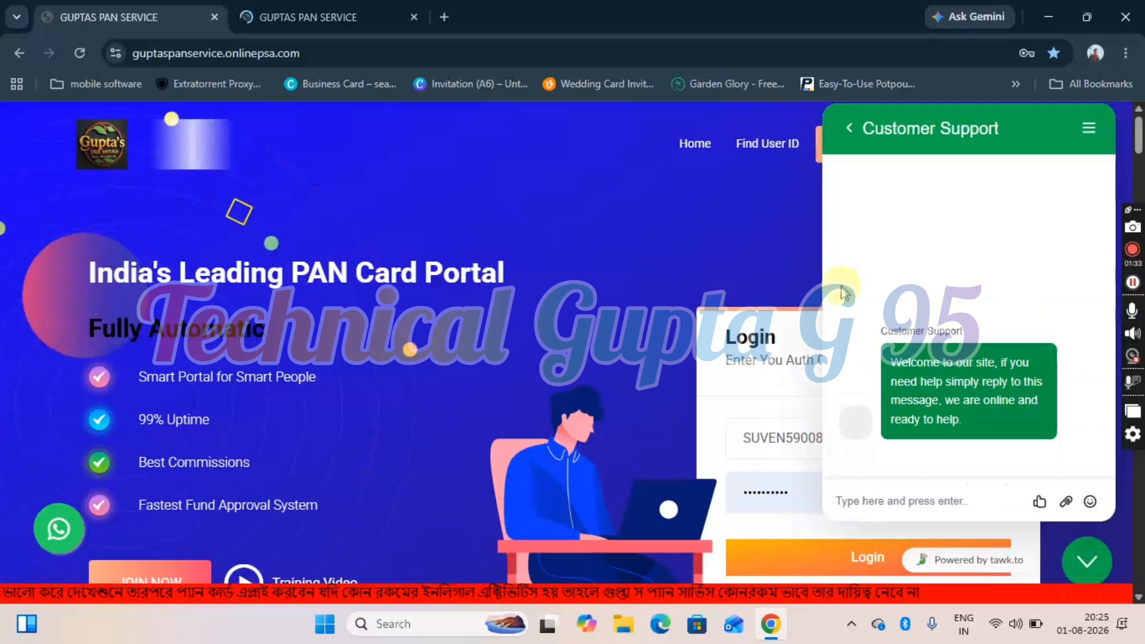
click(1087, 561)
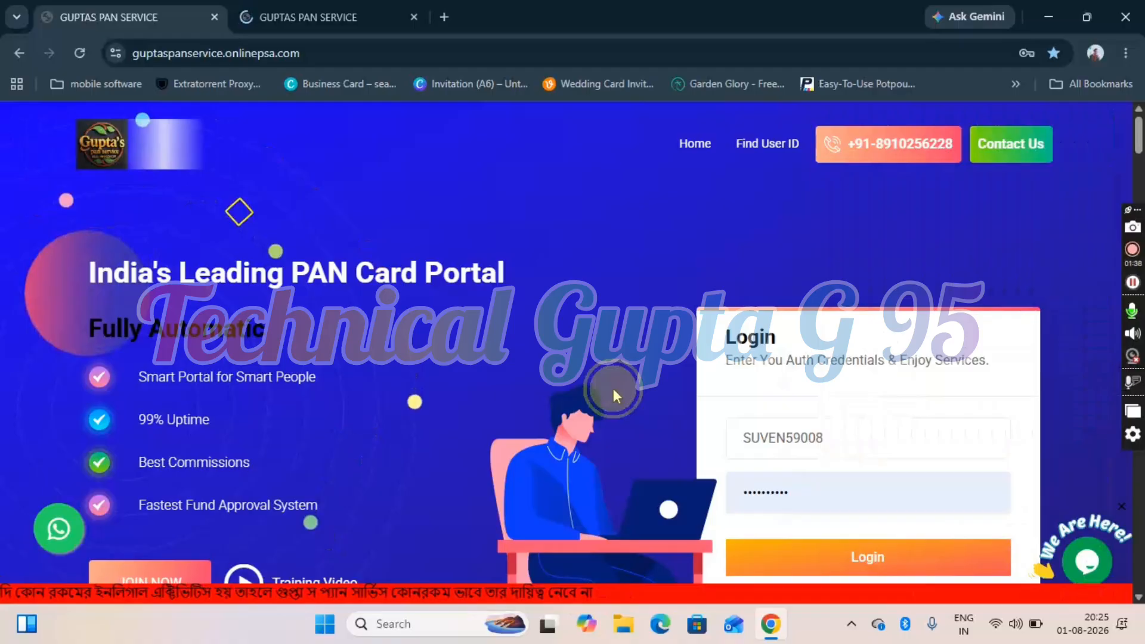
scroll(615, 392, down, 3)
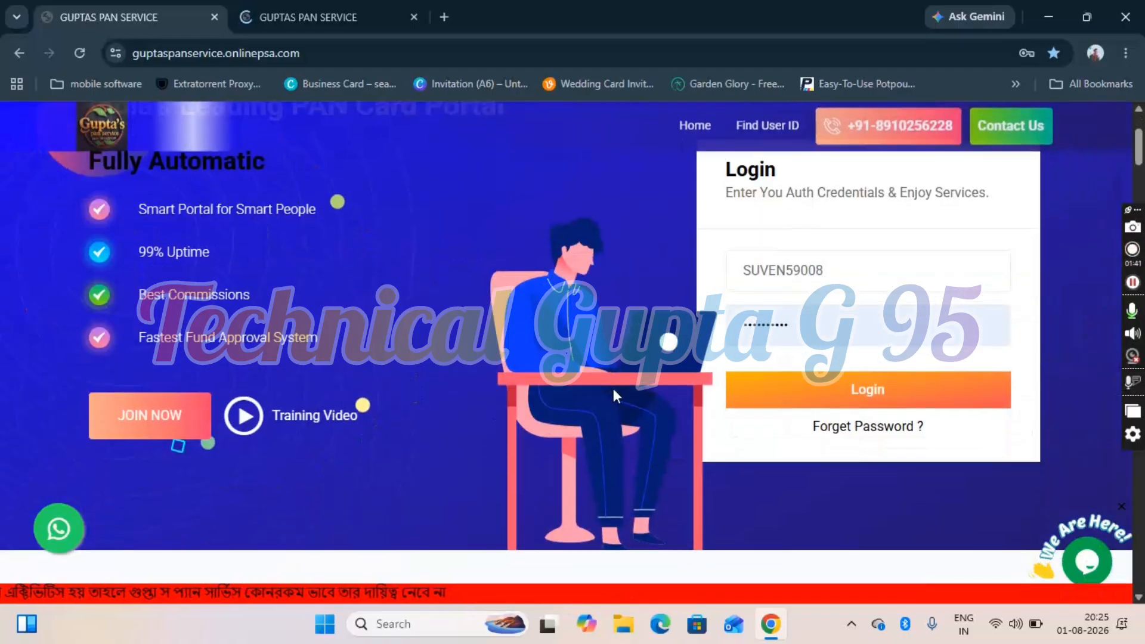
scroll(613, 388, down, 10)
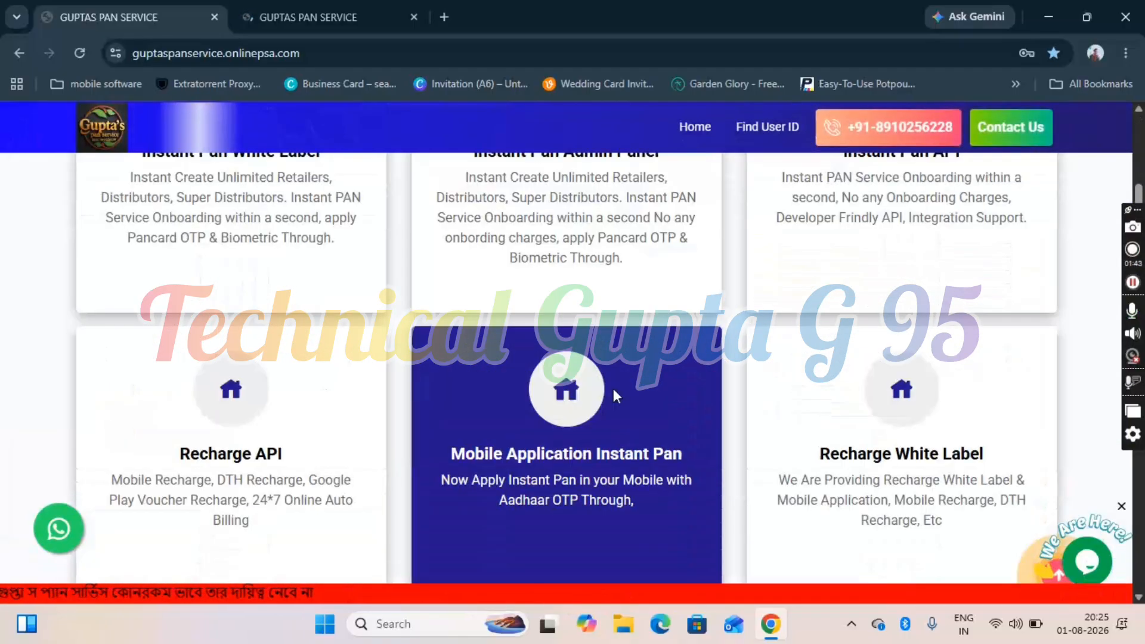
scroll(613, 389, down, 3)
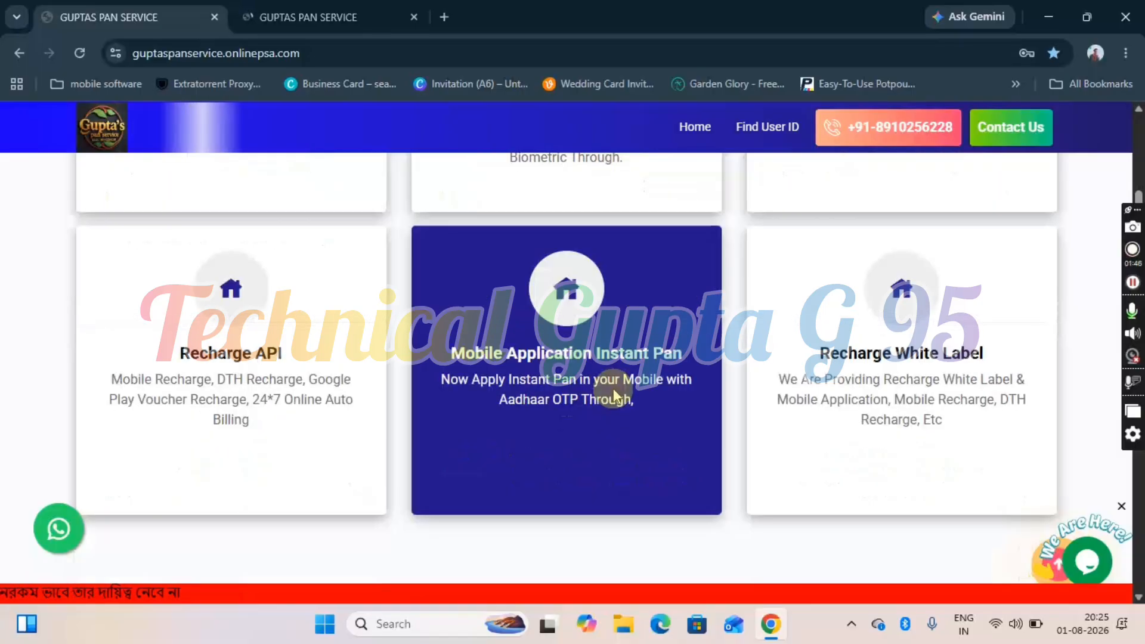
scroll(613, 389, down, 2)
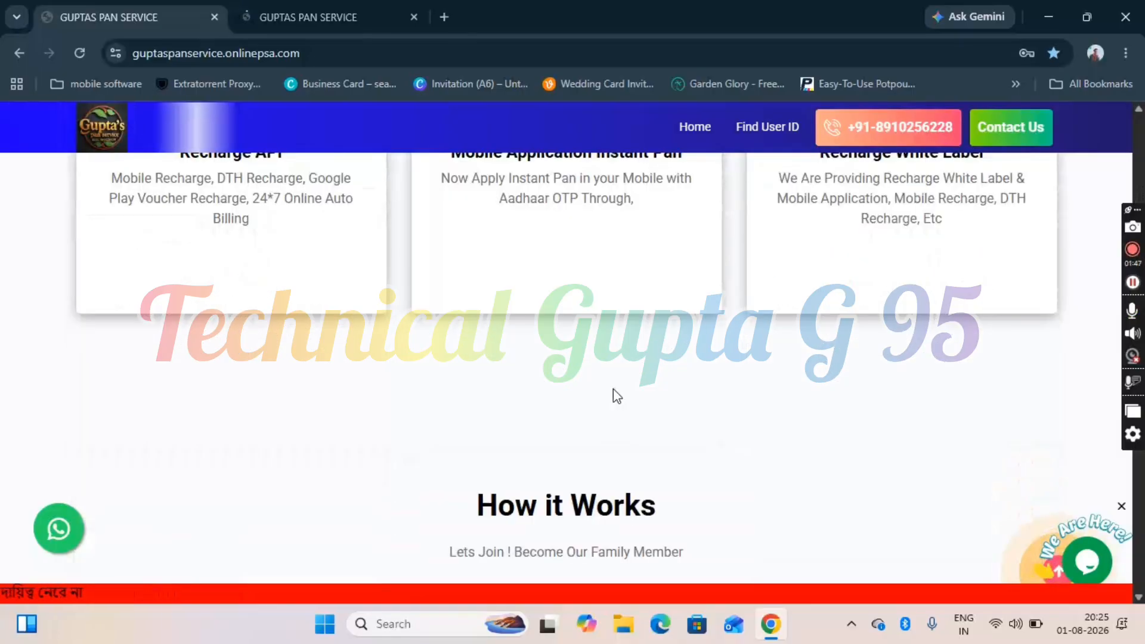
scroll(613, 389, down, 6)
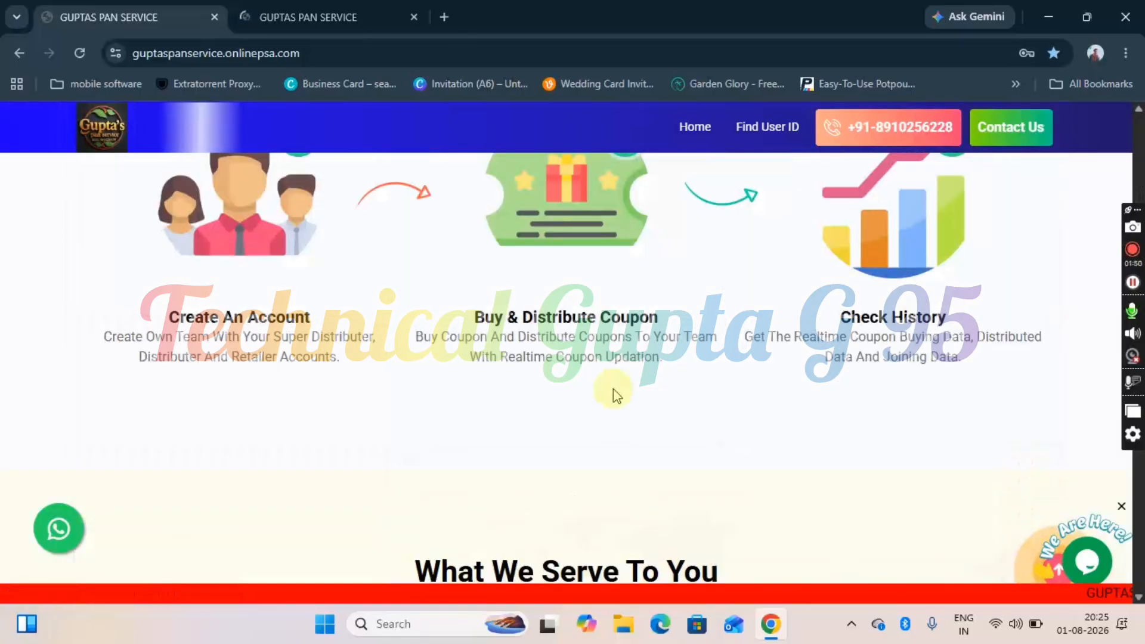
scroll(614, 389, down, 4)
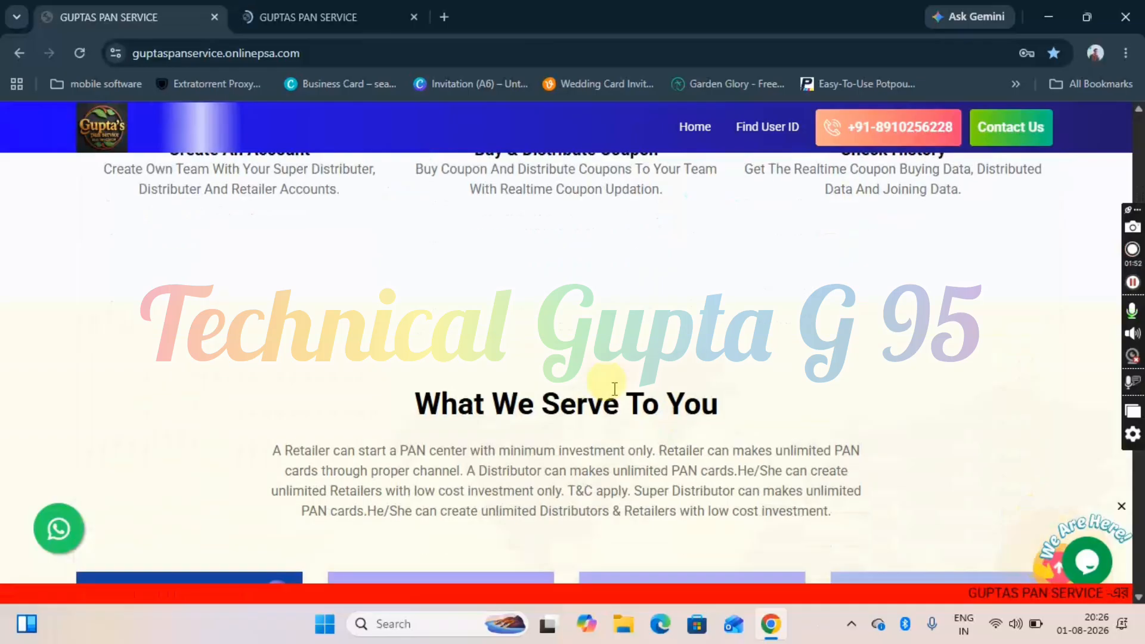
scroll(615, 389, down, 3)
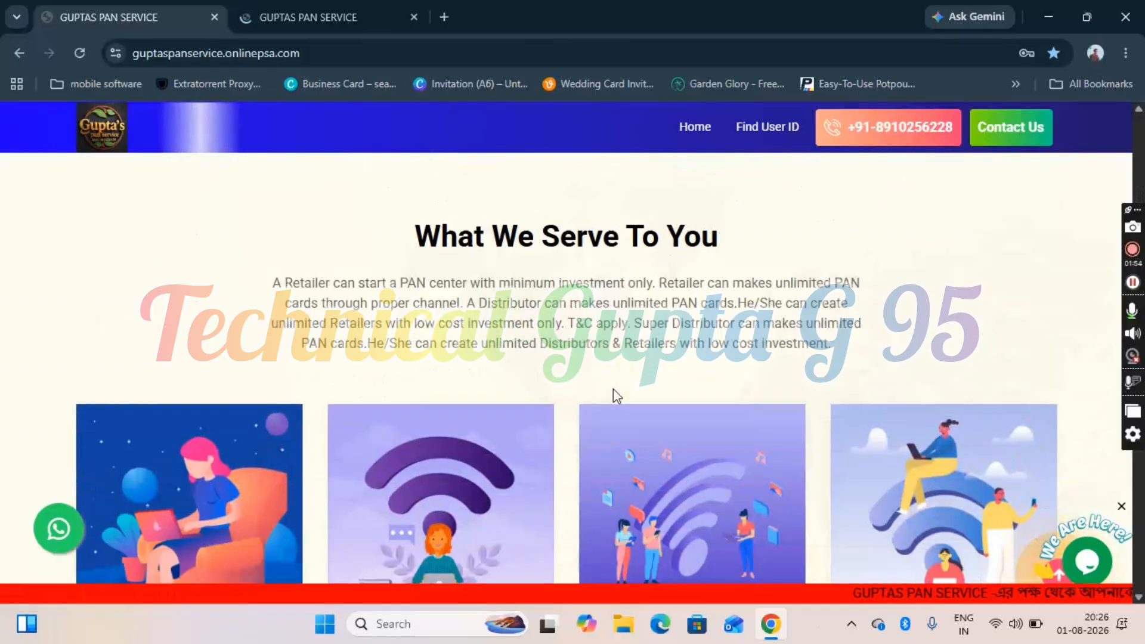
scroll(615, 397, down, 3)
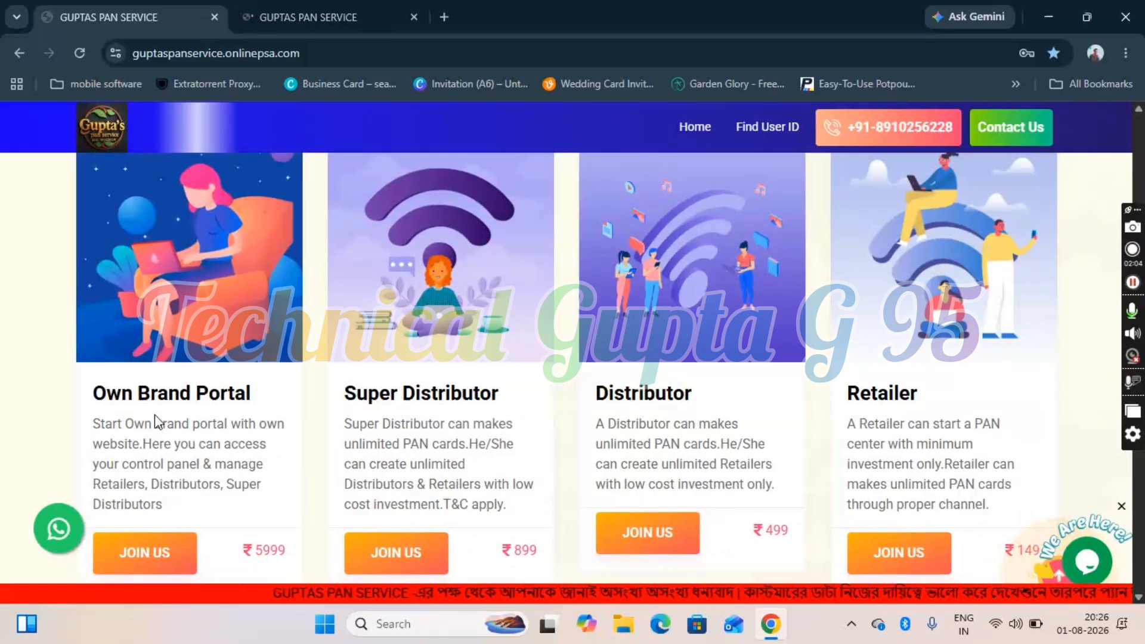
Review the Own Brand Portal (₹5999) and Super Distributor plans, then return to the login form.
click(136, 531)
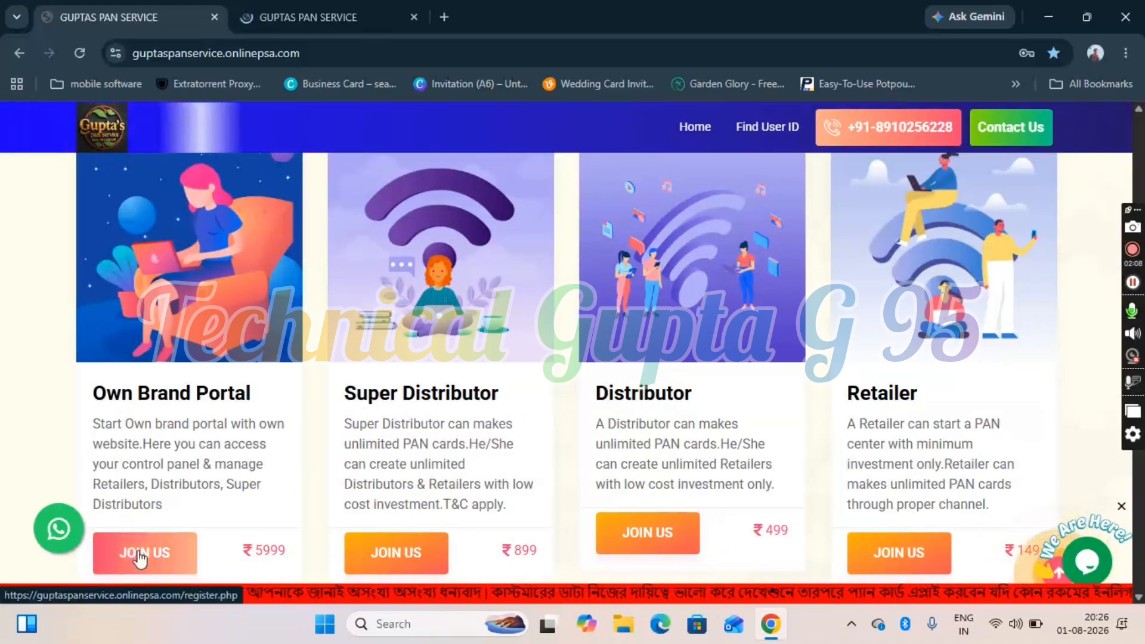
click(244, 554)
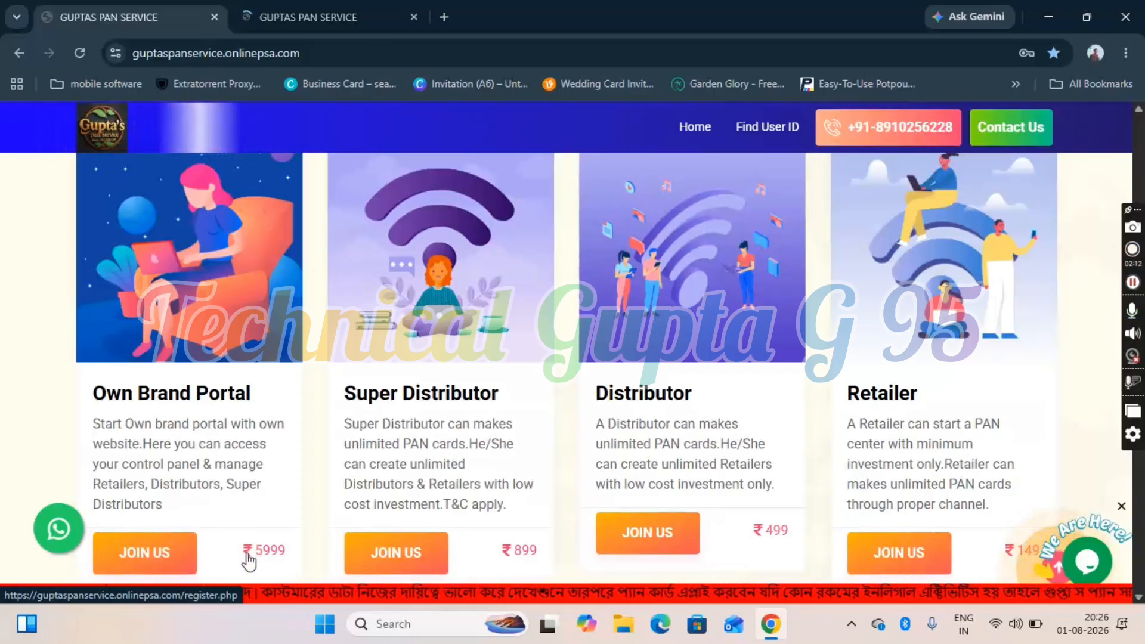
click(360, 554)
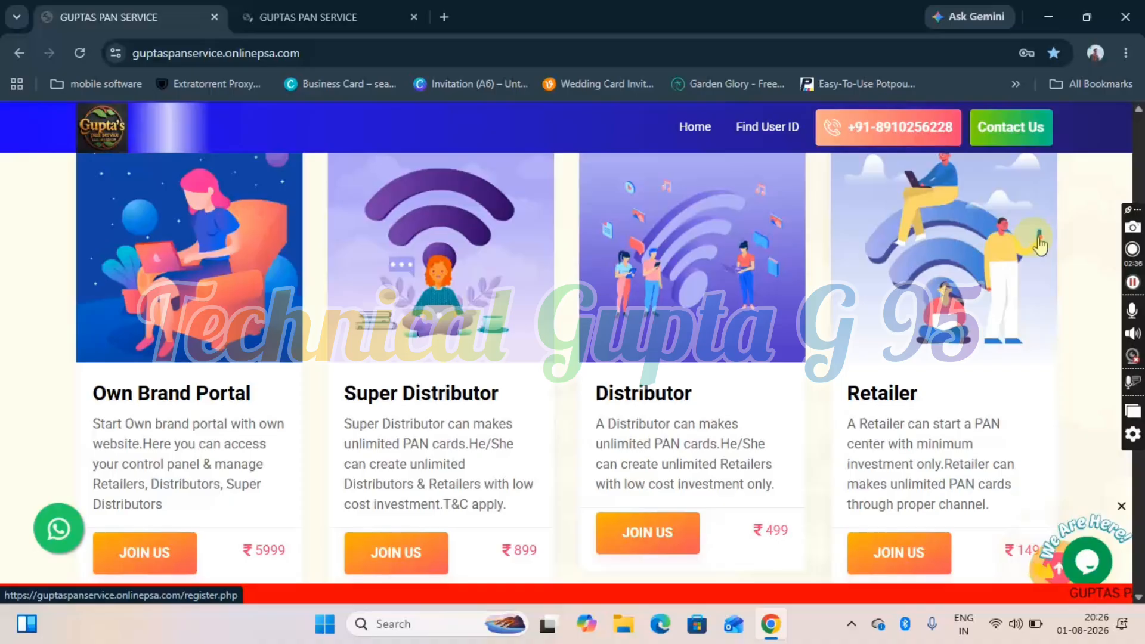
scroll(1081, 228, up, 10)
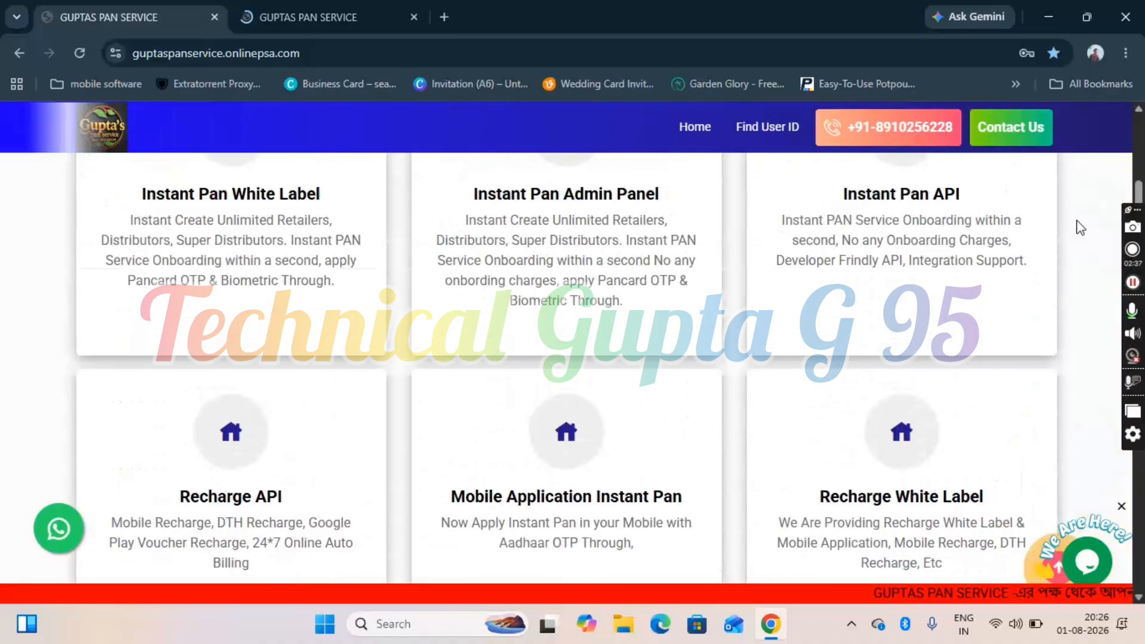
scroll(1081, 228, up, 10)
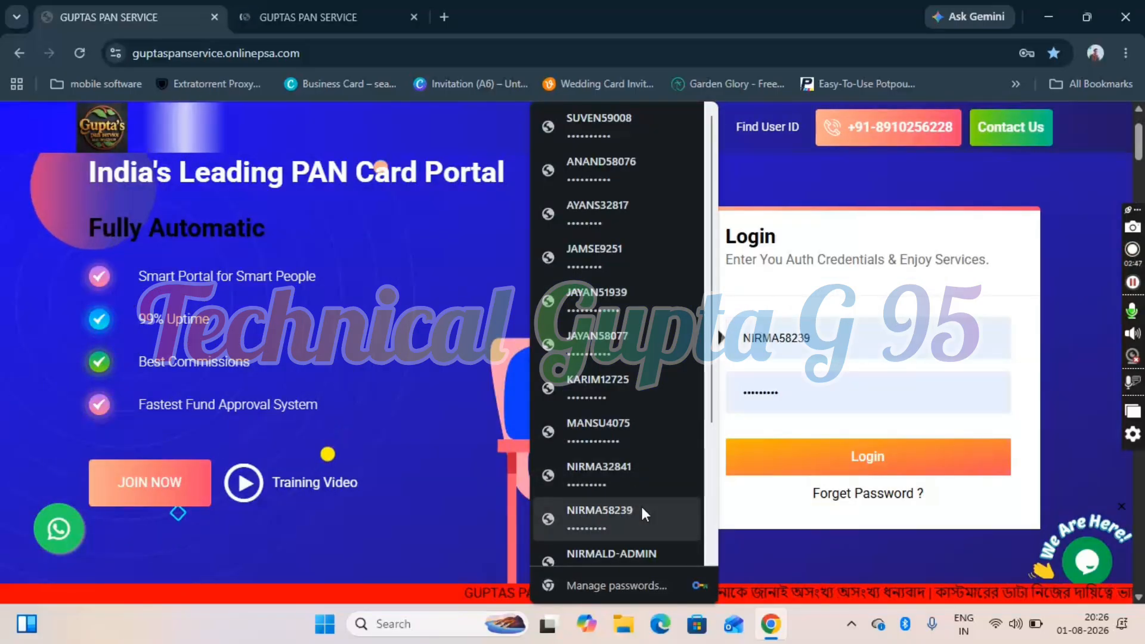
Log in with the saved retailer credentials and close the duplicate site tab.
click(641, 513)
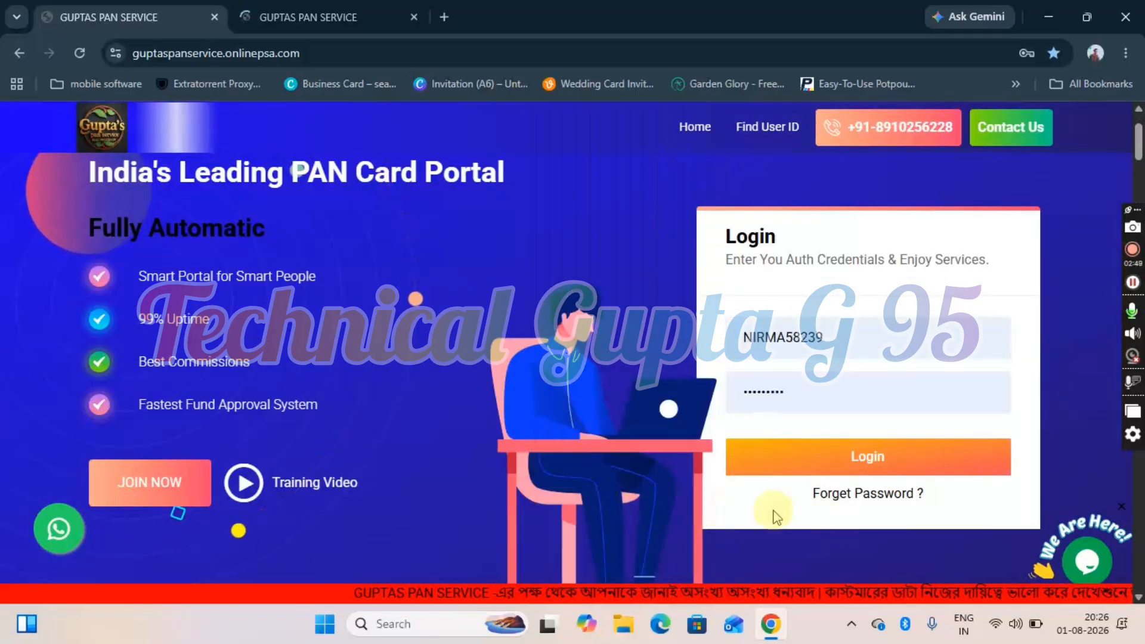
click(846, 457)
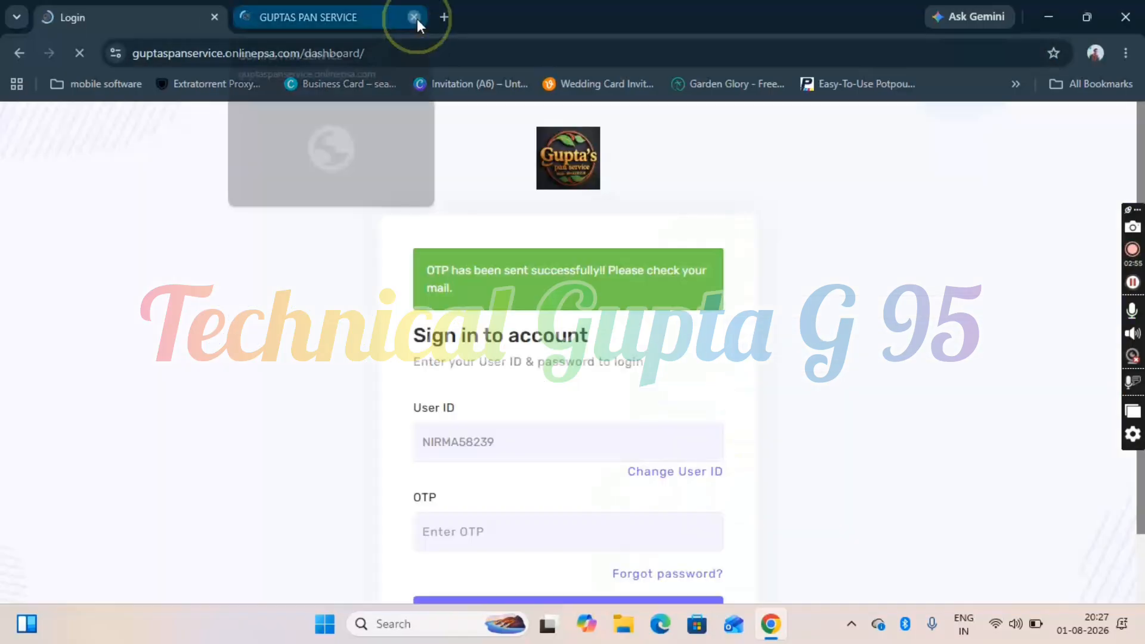
click(414, 17)
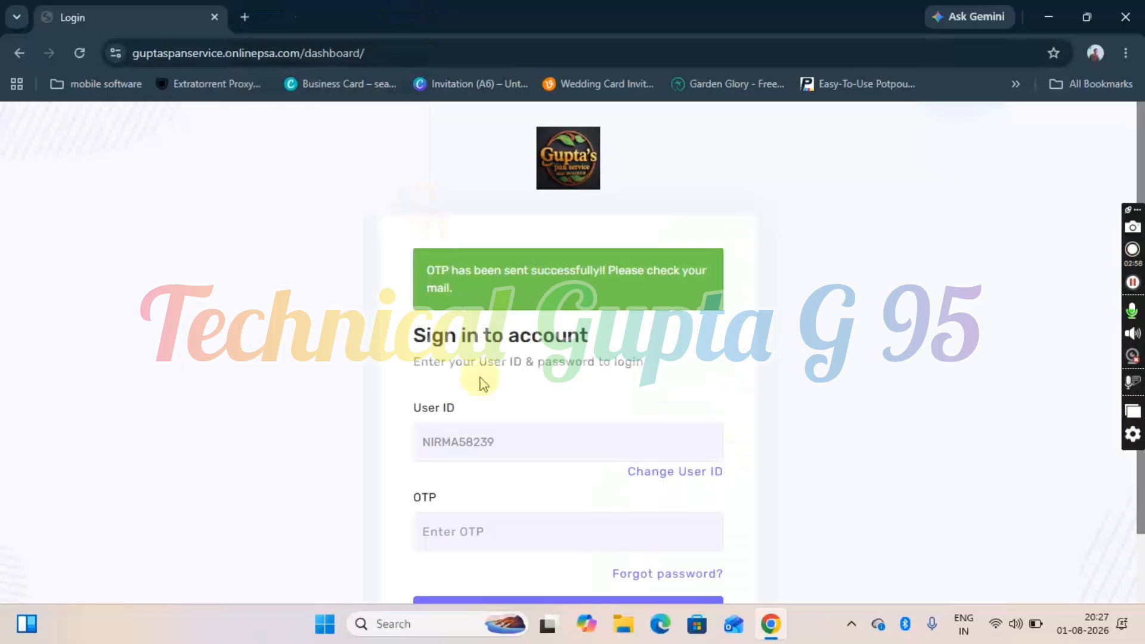
Enter the emailed OTP and sign in to reach the retailer dashboard.
scroll(255, 452, down, 1)
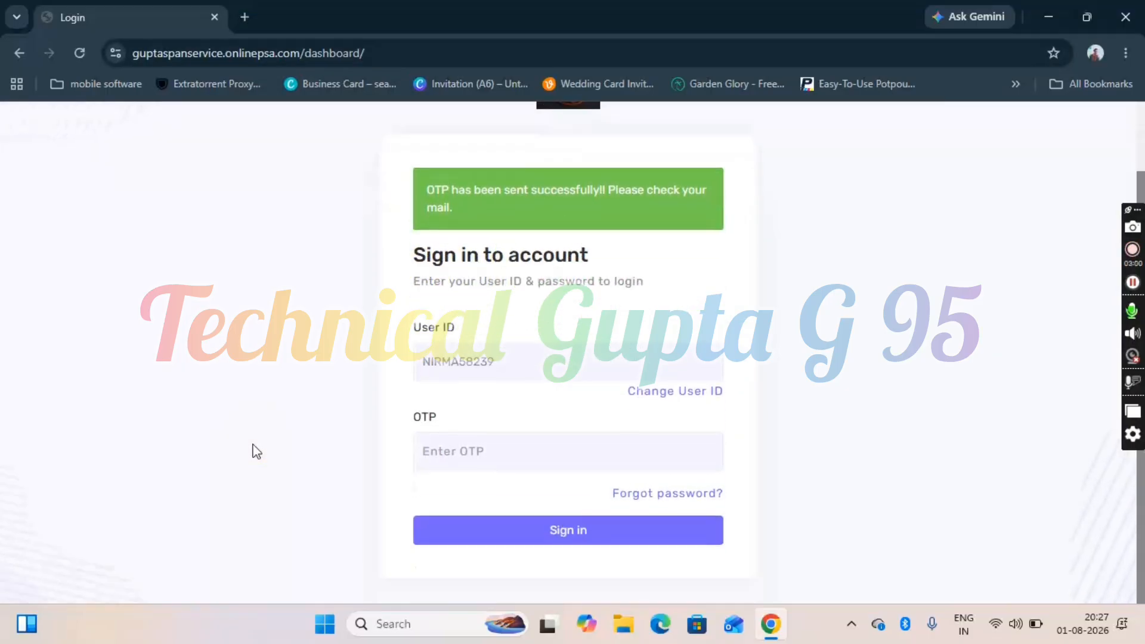
click(484, 453)
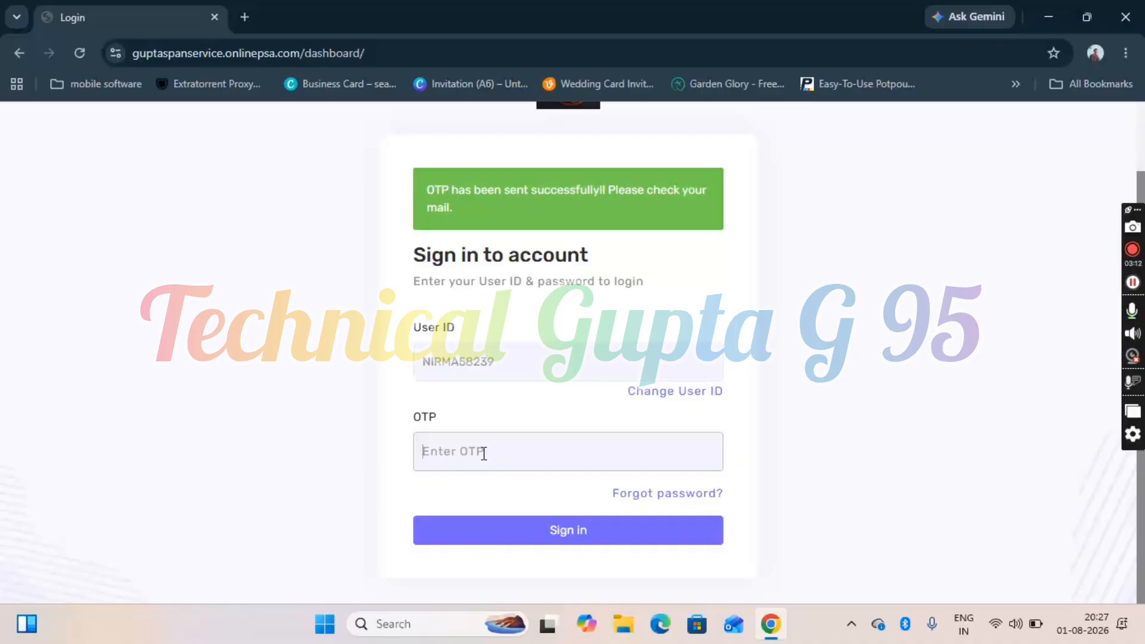
click(543, 534)
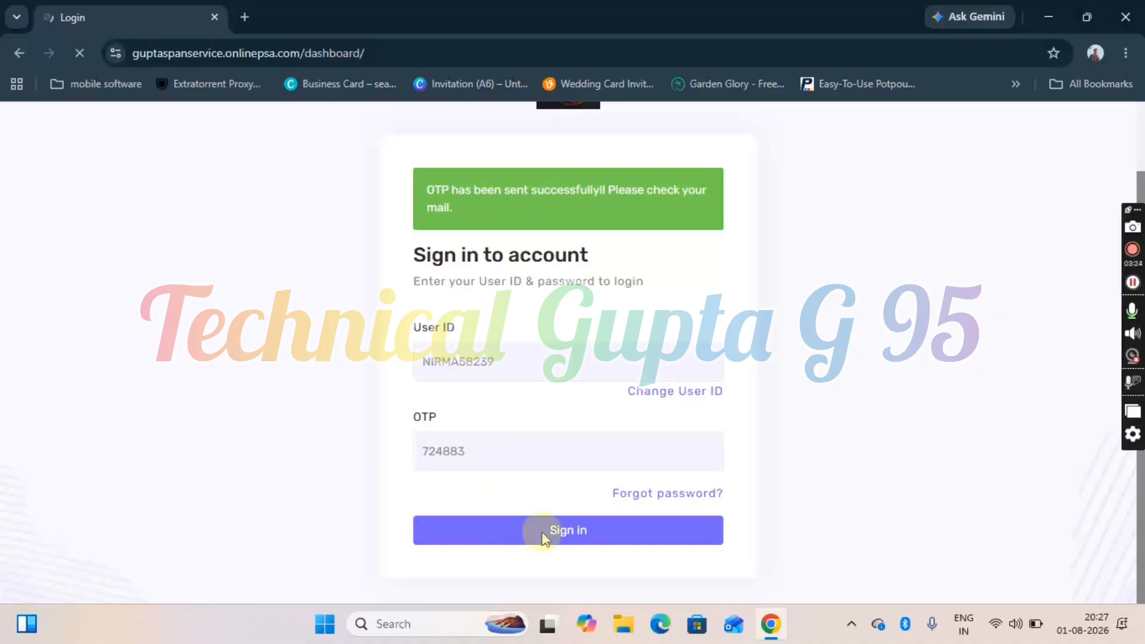
click(566, 591)
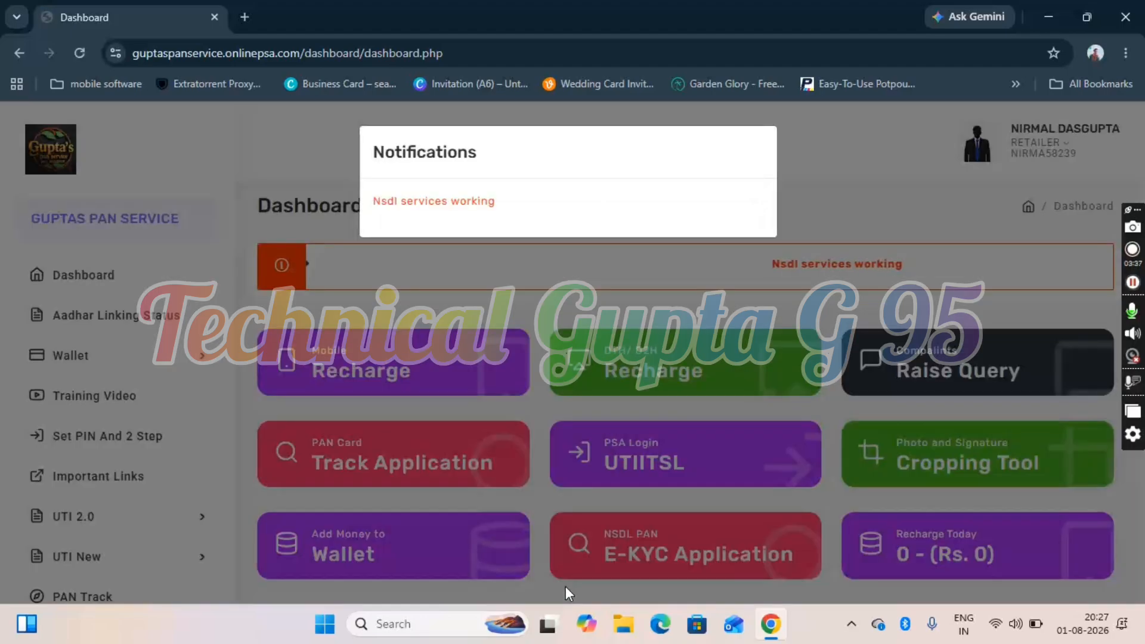
Dismiss the Notifications pop-up and go to Wallet > Add Money to Wallet (Rs. 106.00 available).
click(820, 217)
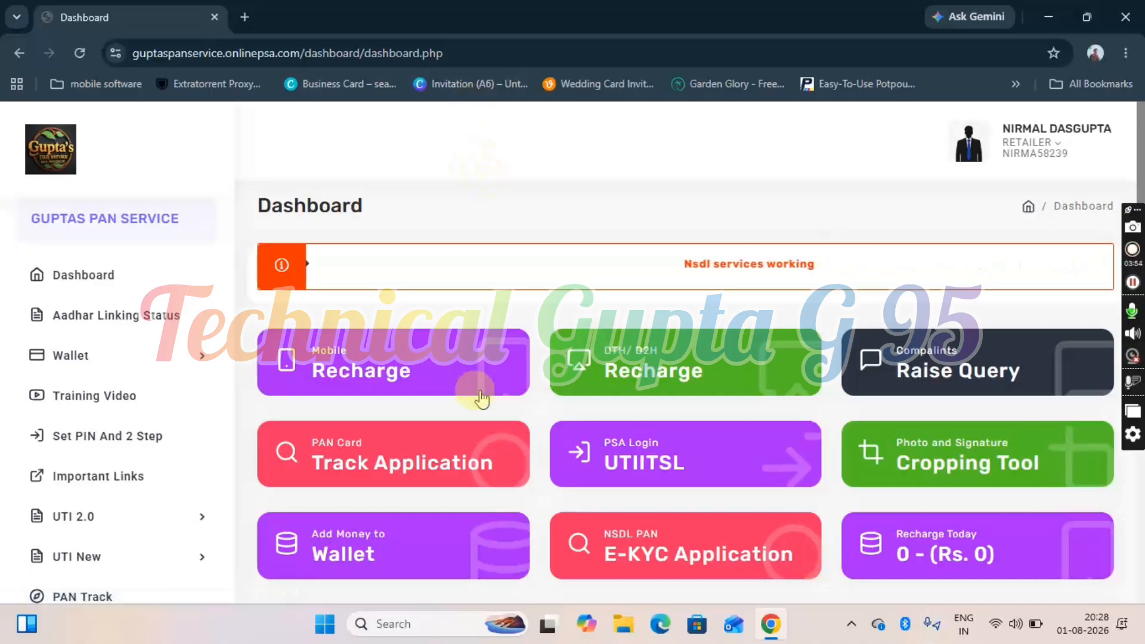
click(109, 368)
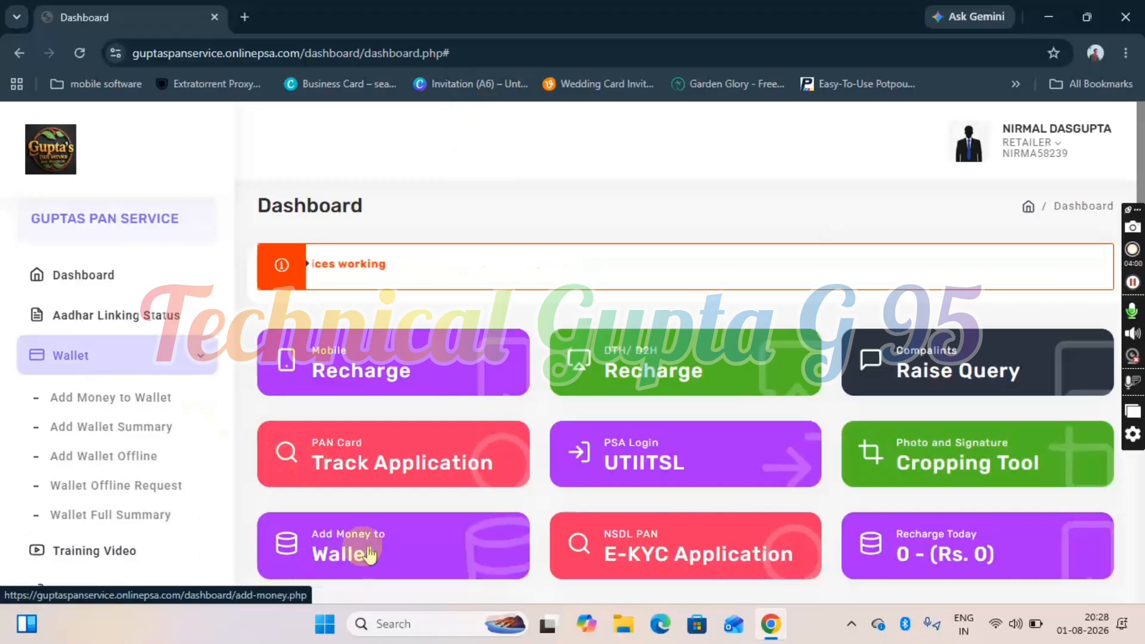
click(144, 399)
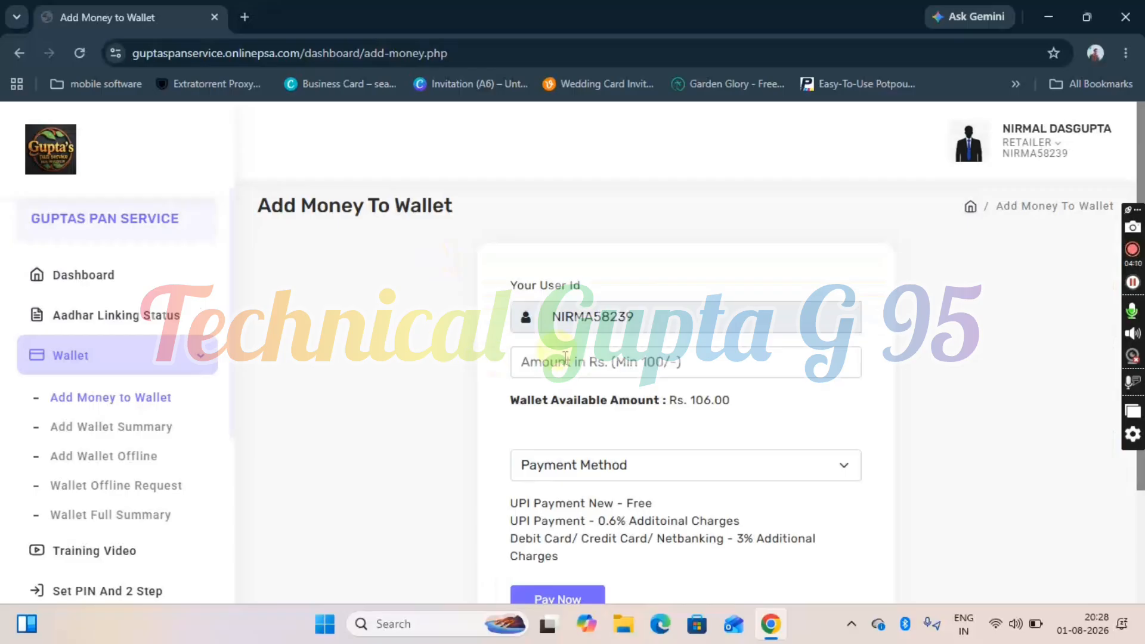
Enter a top-up amount of 100 and select UPI PAYMENT NEW FREE as the payment method.
click(599, 364)
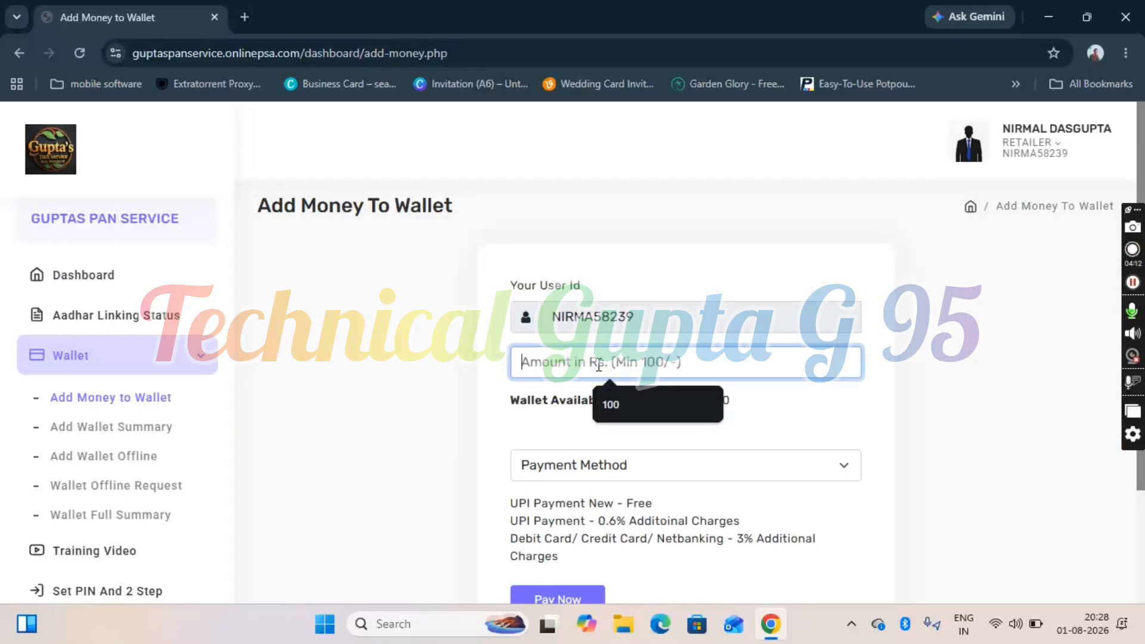
click(635, 400)
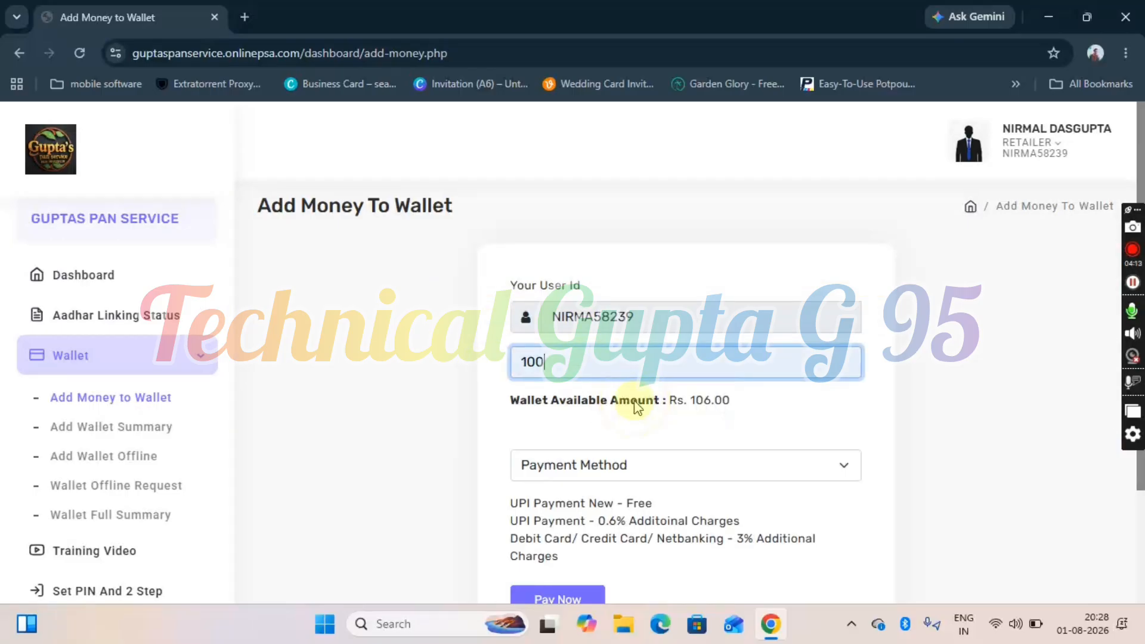
scroll(637, 408, down, 1)
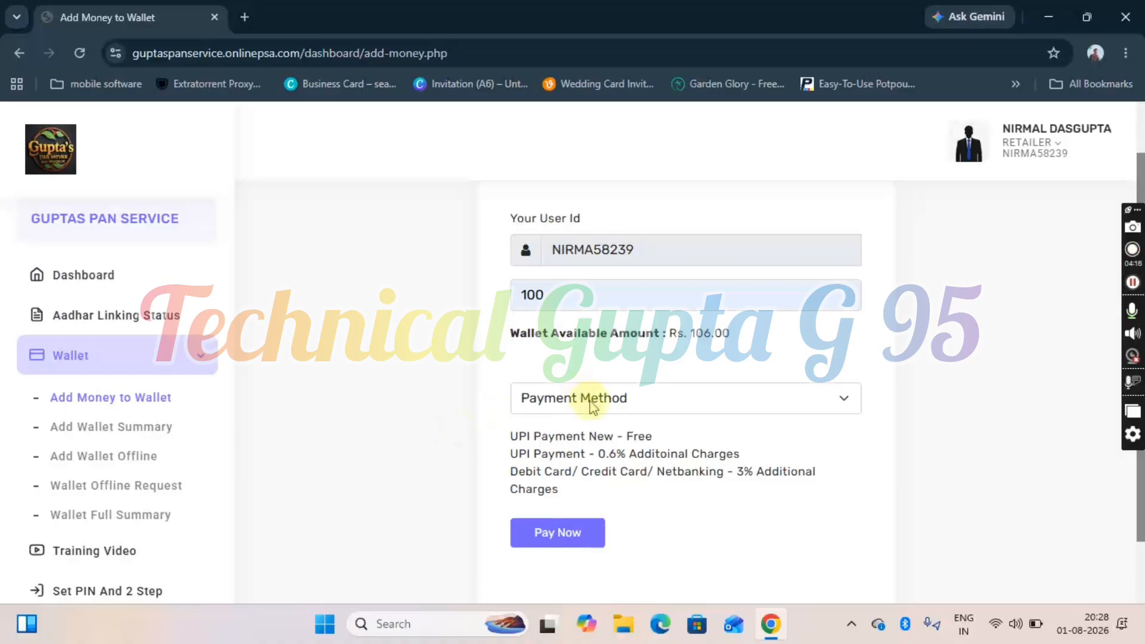
click(592, 406)
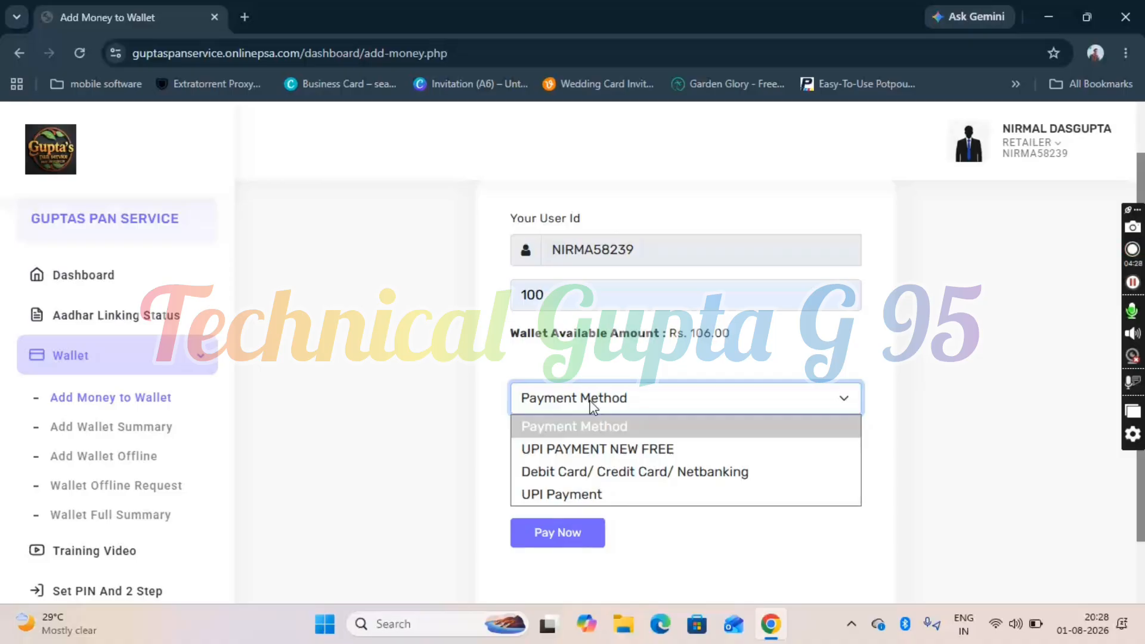
click(621, 473)
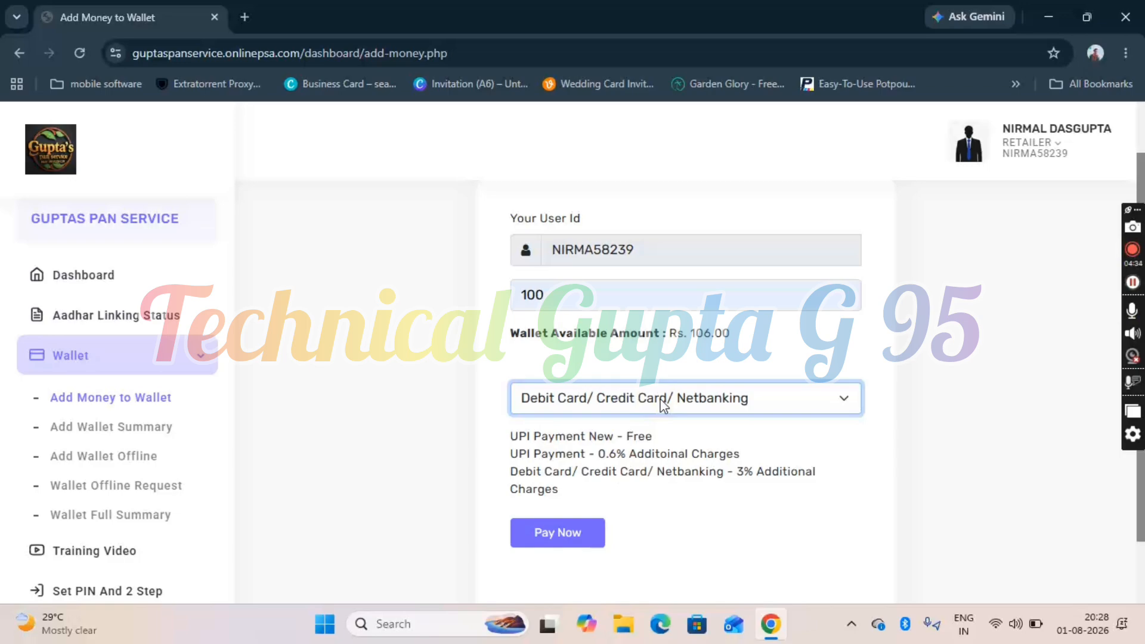
click(663, 405)
click(626, 494)
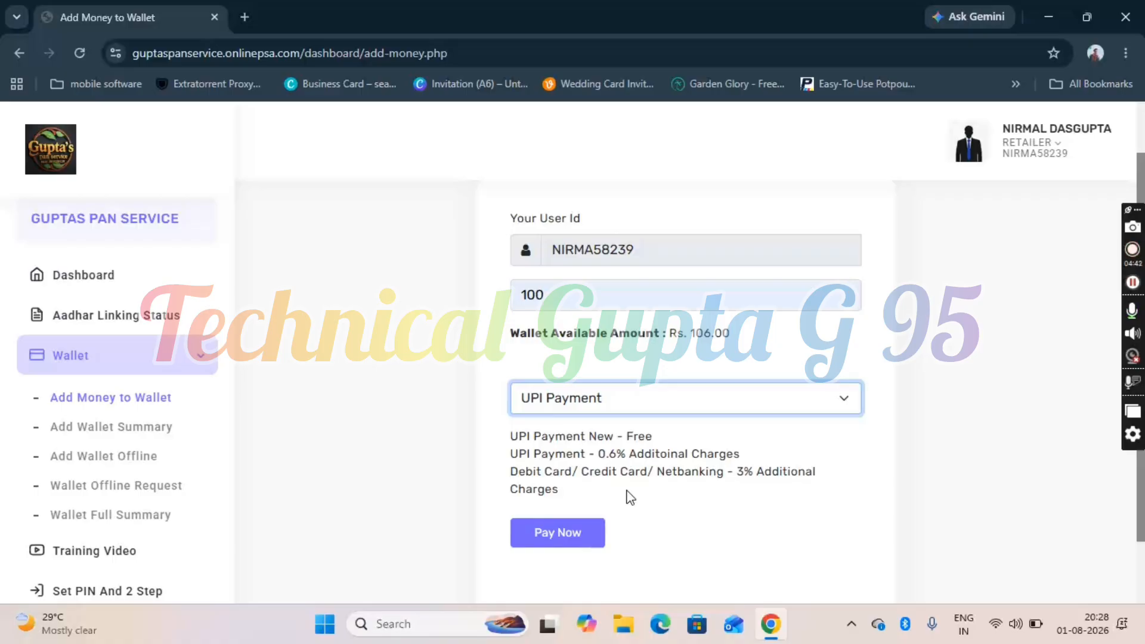
click(617, 395)
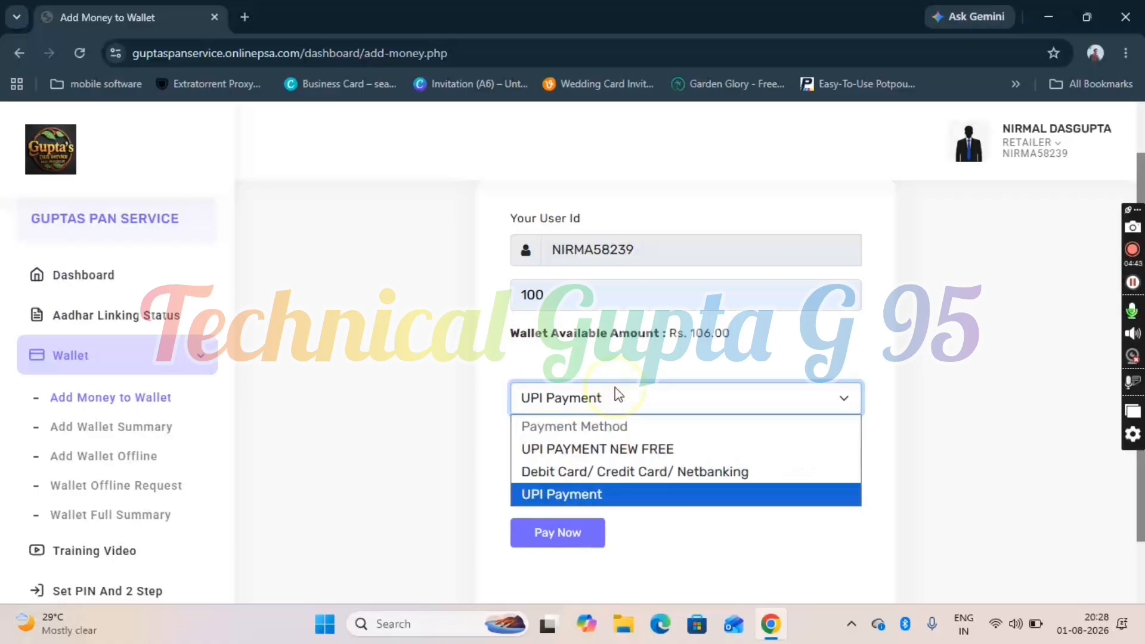
click(609, 448)
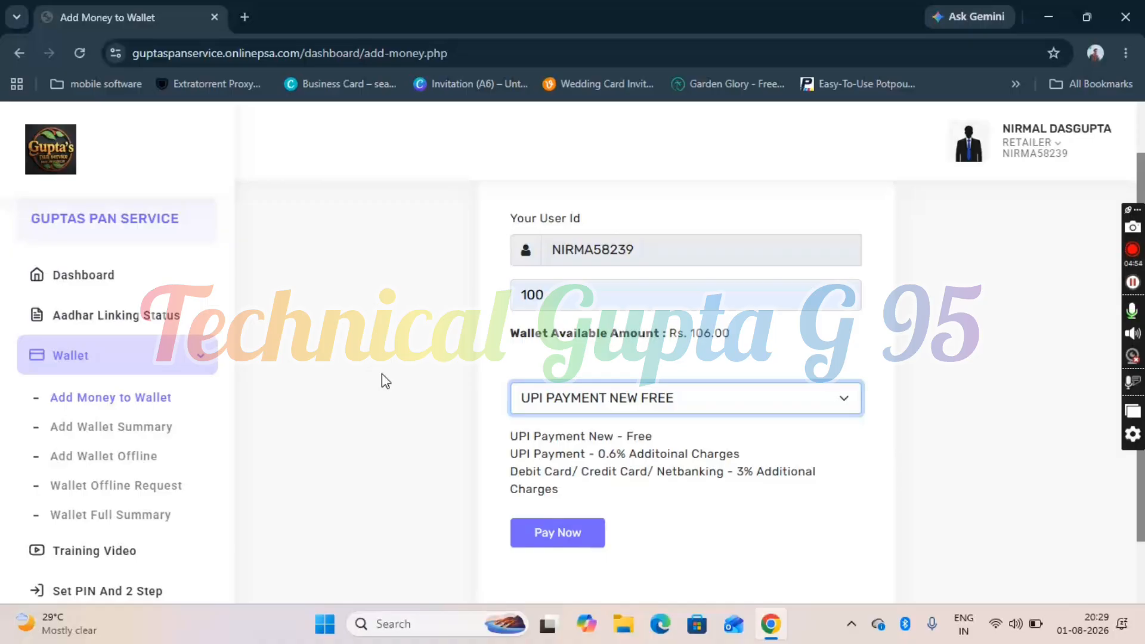
Return to the Dashboard, close the Notifications pop-up and scroll to the service tiles.
click(115, 276)
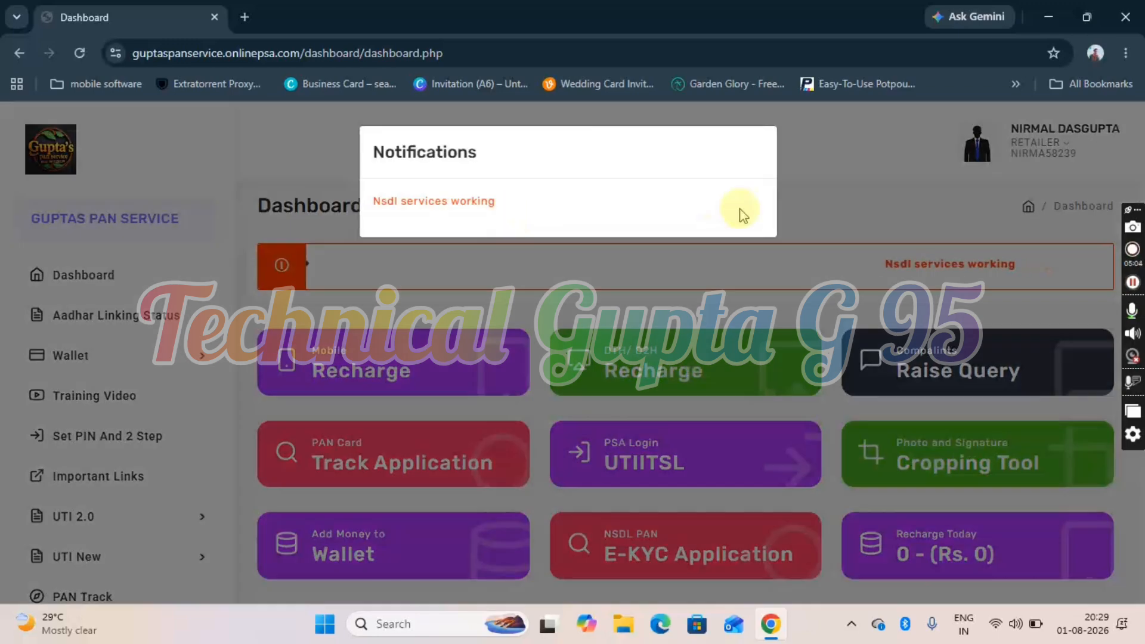
click(818, 204)
scroll(818, 206, down, 1)
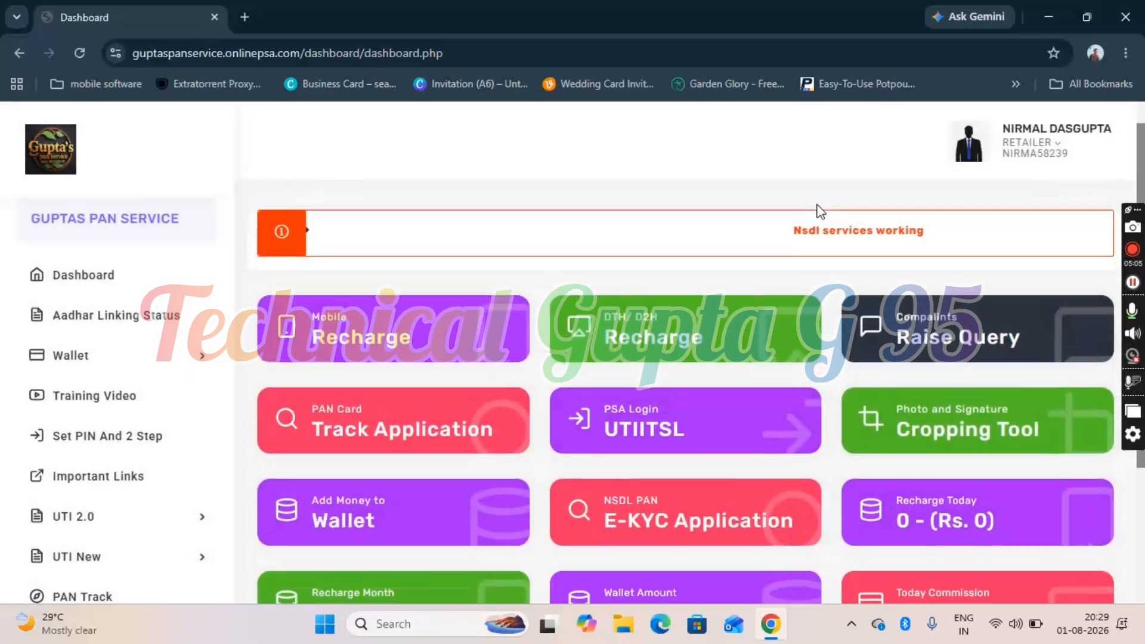
scroll(821, 212, down, 3)
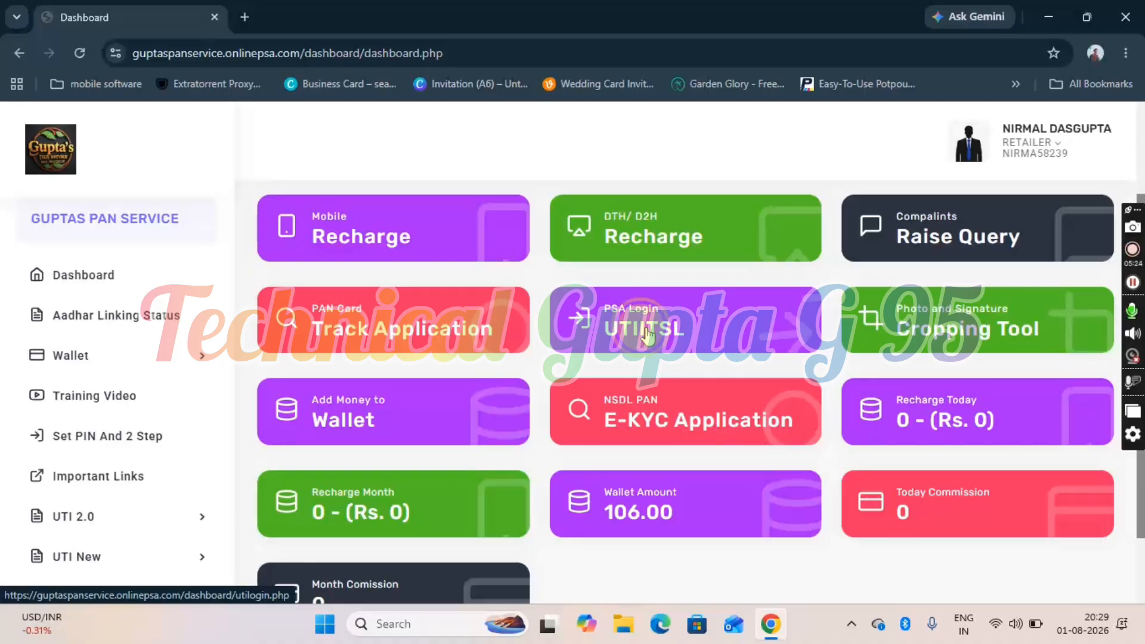
Open the PSA Login UTIITSL card and launch the UTI Portal login in a new tab.
click(649, 336)
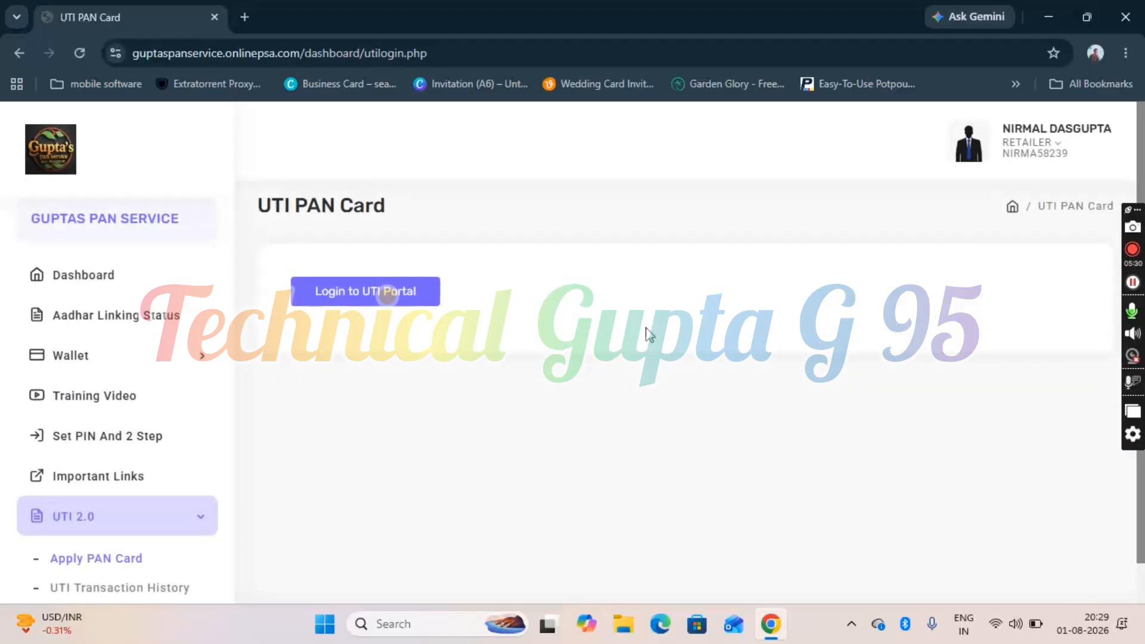
click(334, 292)
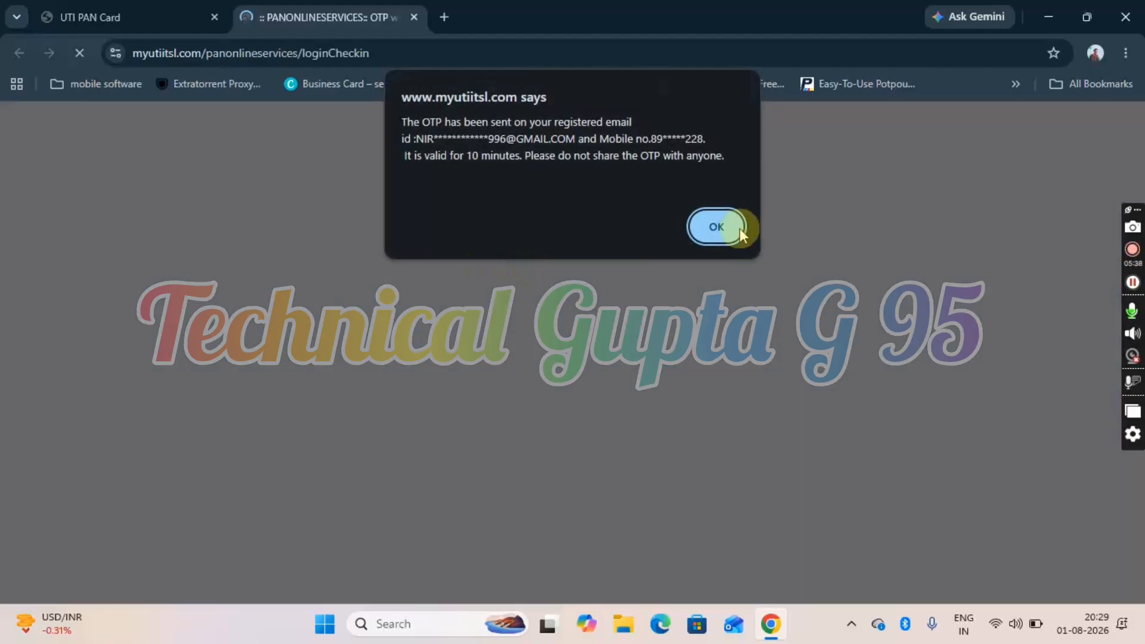
Acknowledge the OTP alert, enter the received verification code and submit it to log in.
click(736, 226)
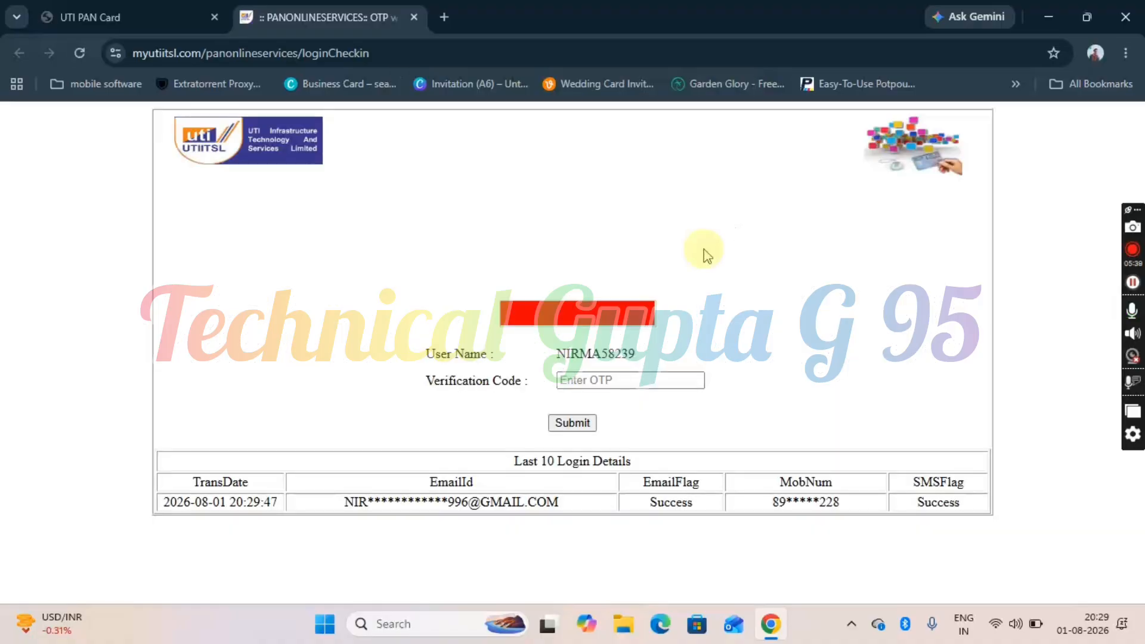
click(615, 382)
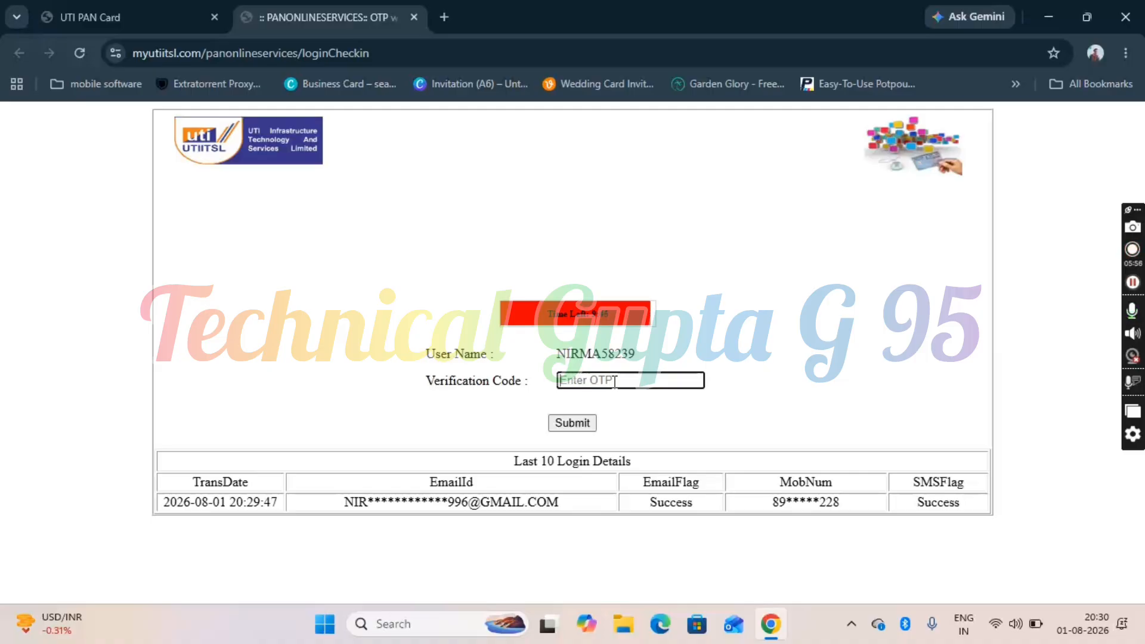
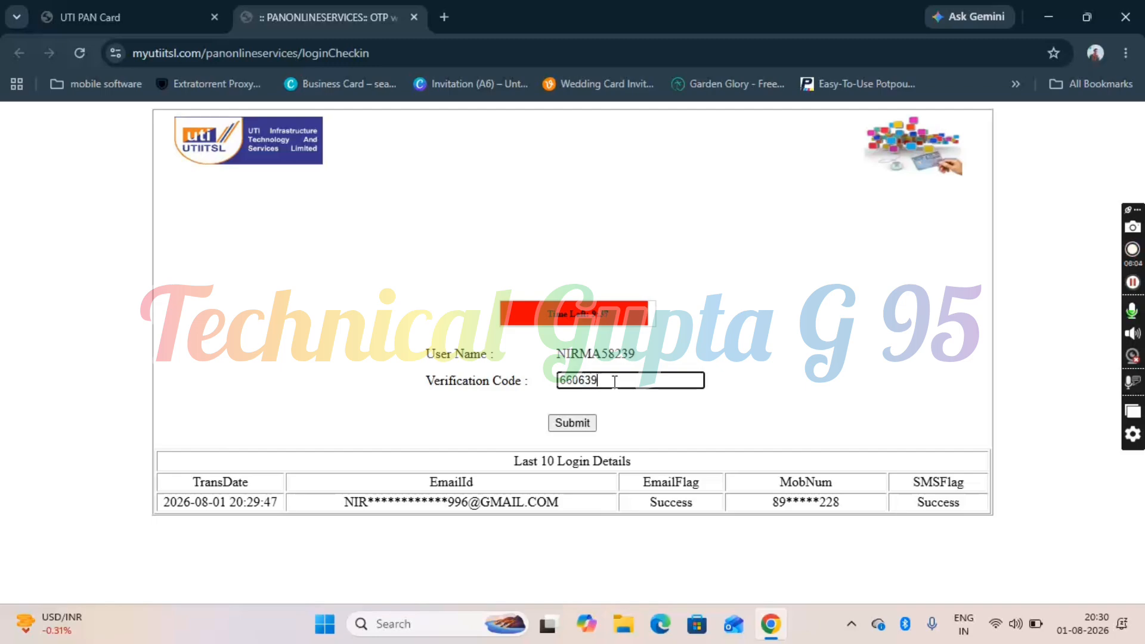
click(591, 423)
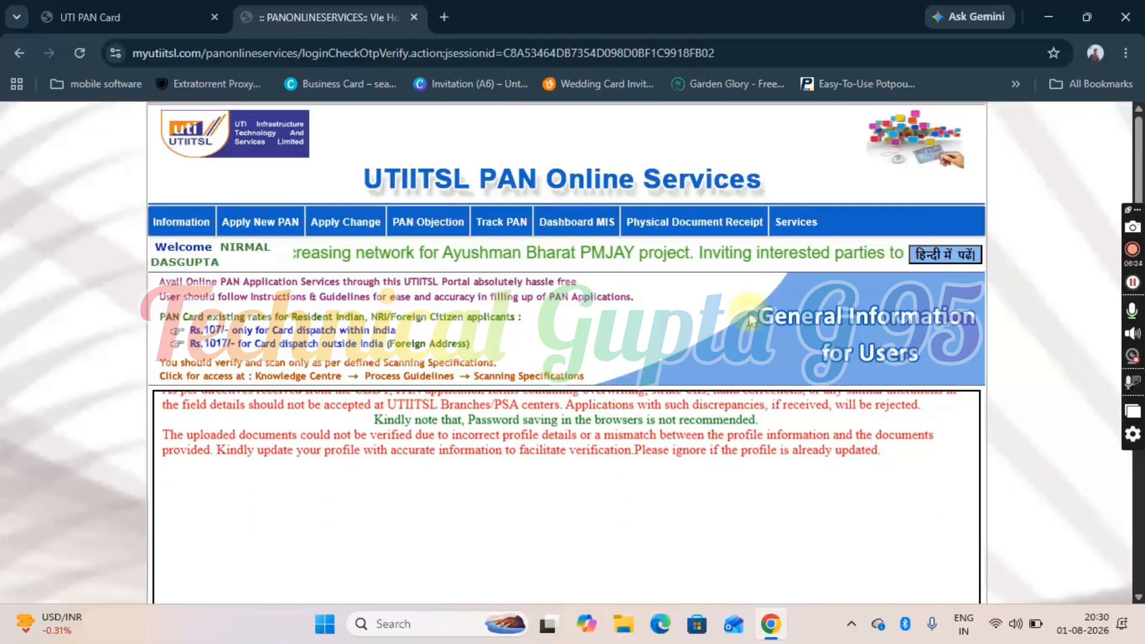
Browse the Apply New PAN menu, then open the Apply Change options for PAN corrections.
scroll(1036, 308, down, 1)
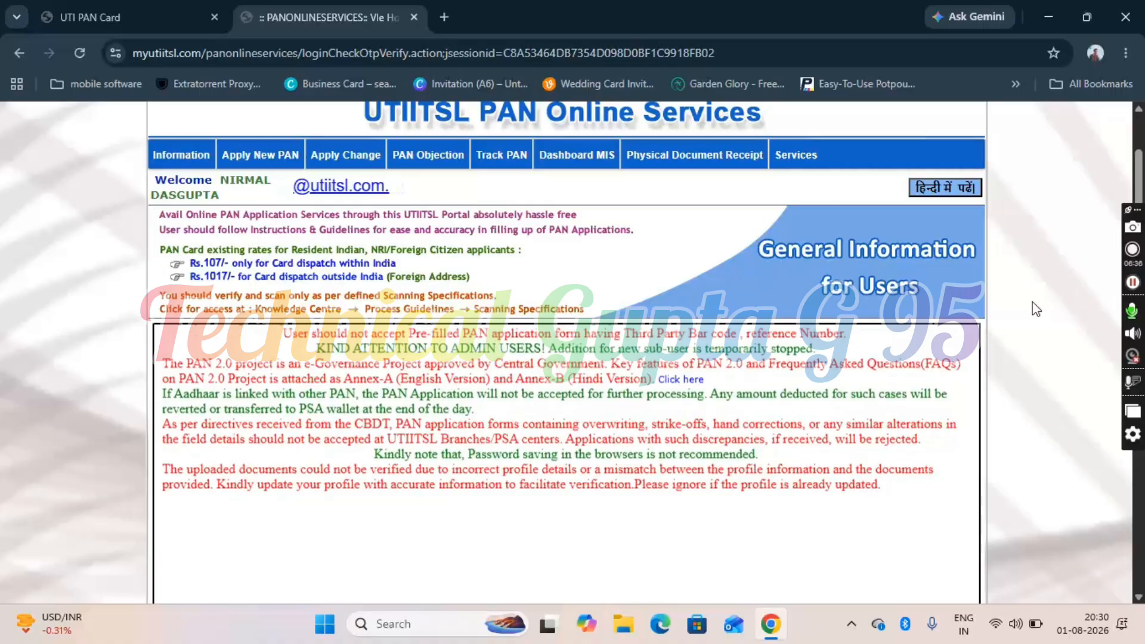
click(263, 155)
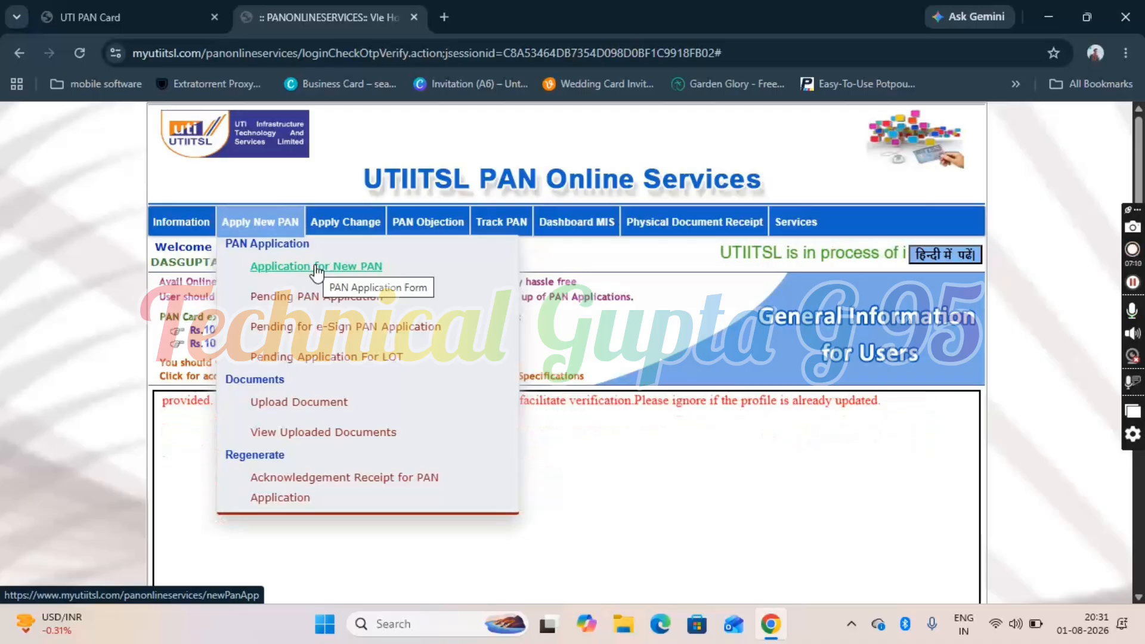
mouse_move(415, 224)
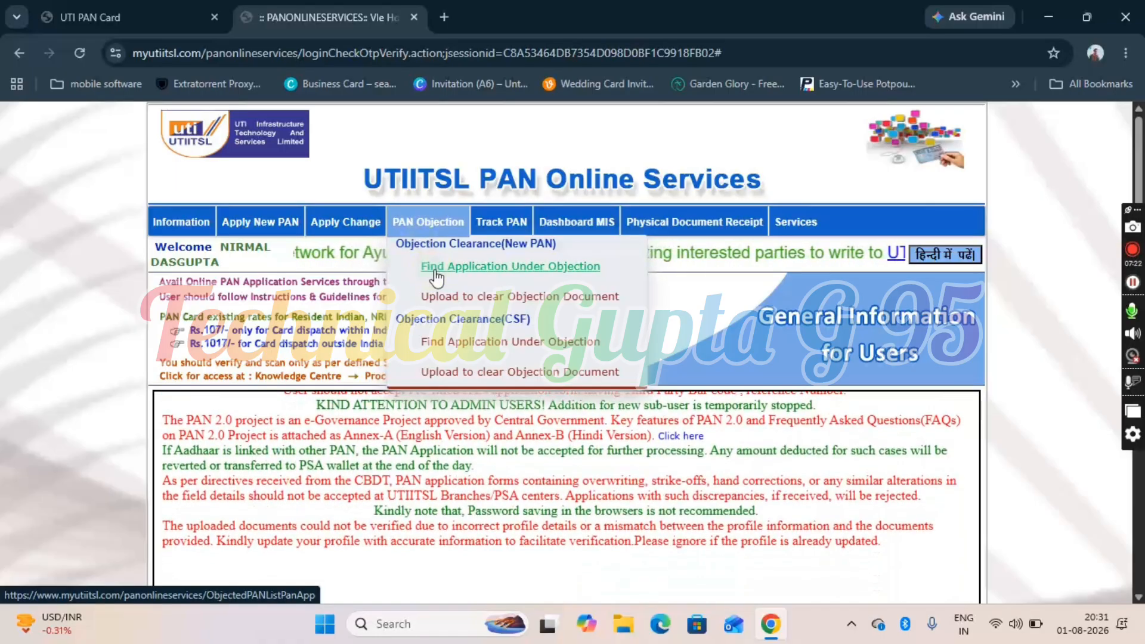
click(358, 222)
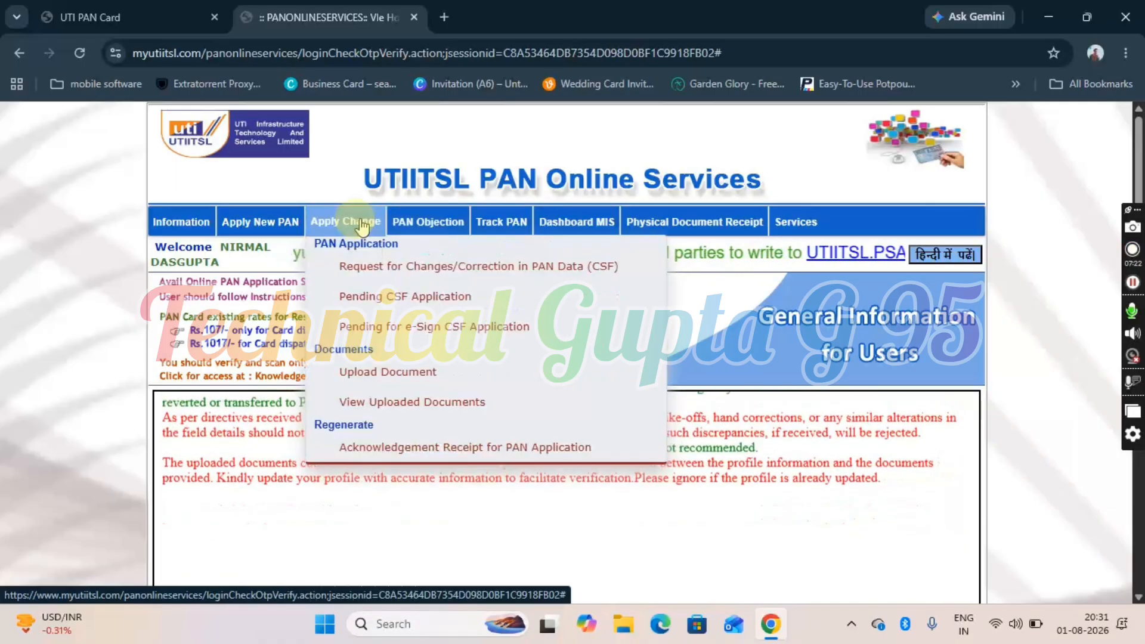
Start a new Change/Correction in PAN Data request and select Physical Mode.
click(384, 268)
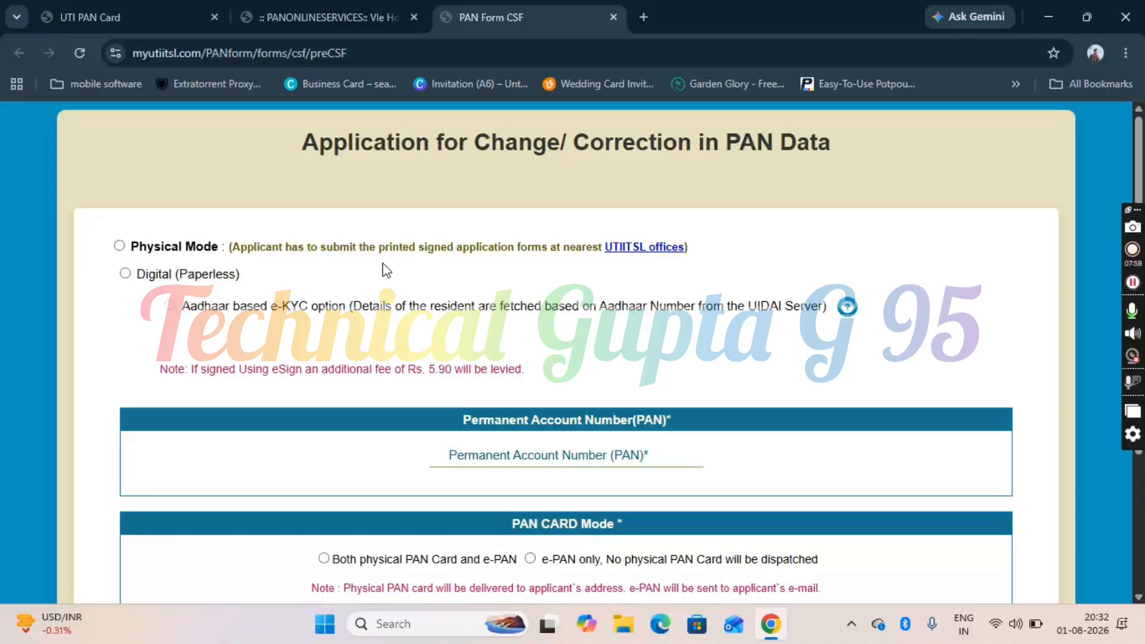
click(122, 247)
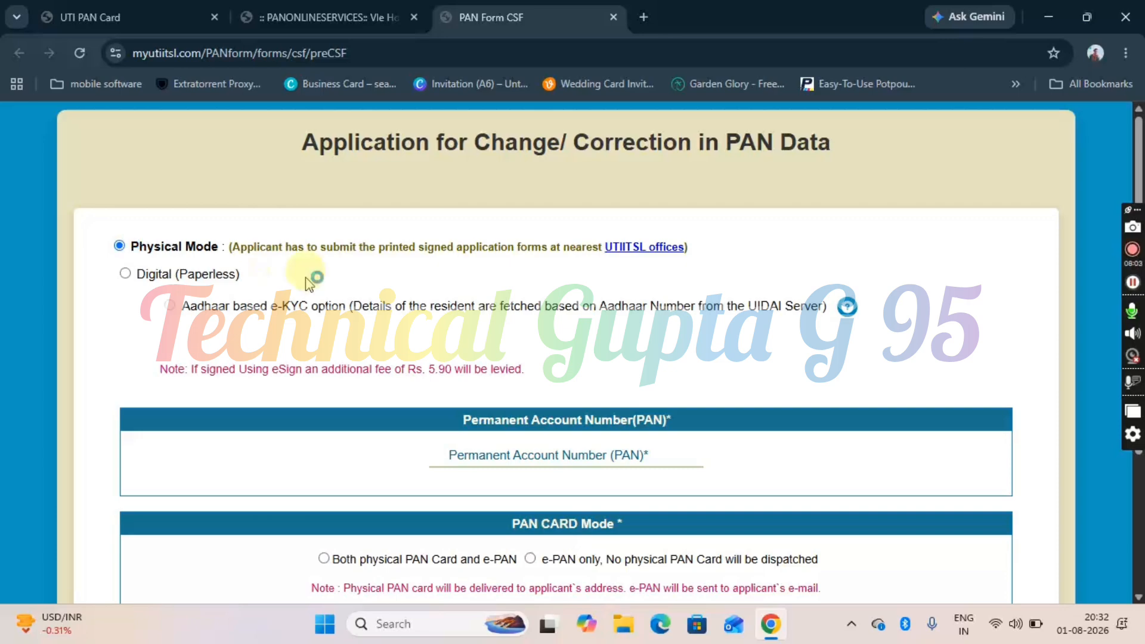
scroll(555, 345, down, 1)
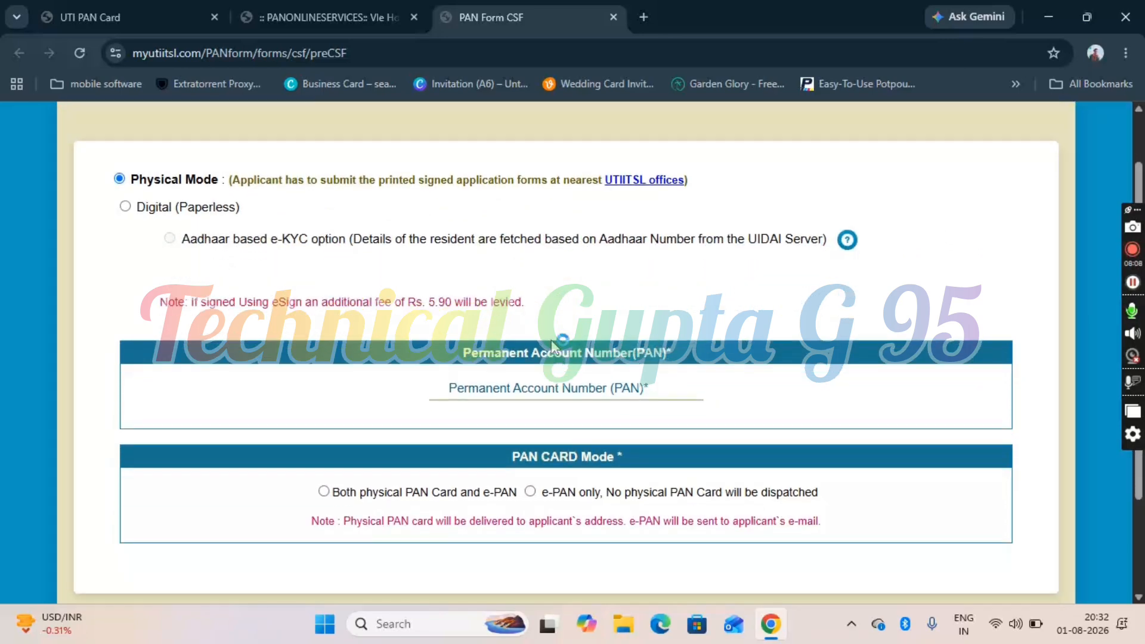
scroll(553, 345, down, 1)
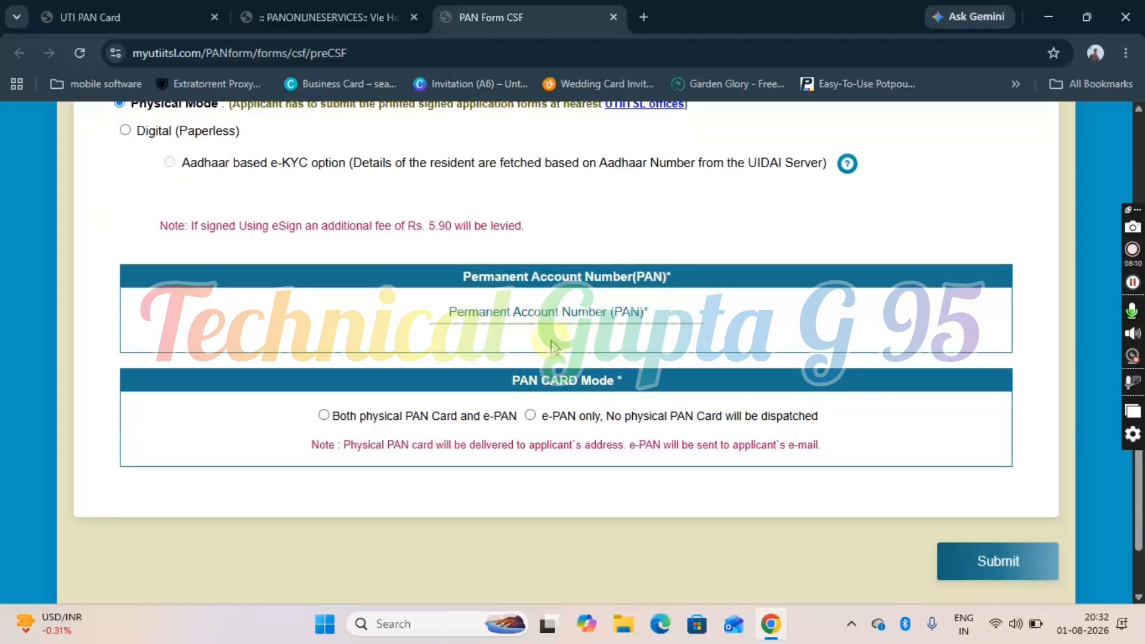
scroll(555, 347, down, 1)
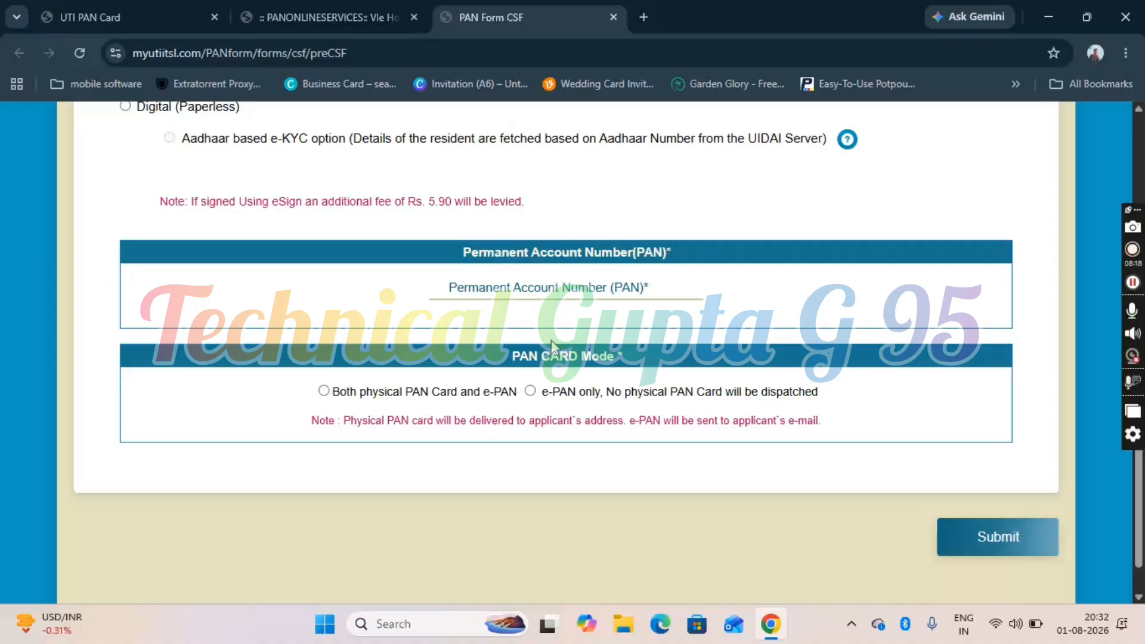
Request both the physical PAN card and e-PAN, then submit to get the reference number.
click(537, 285)
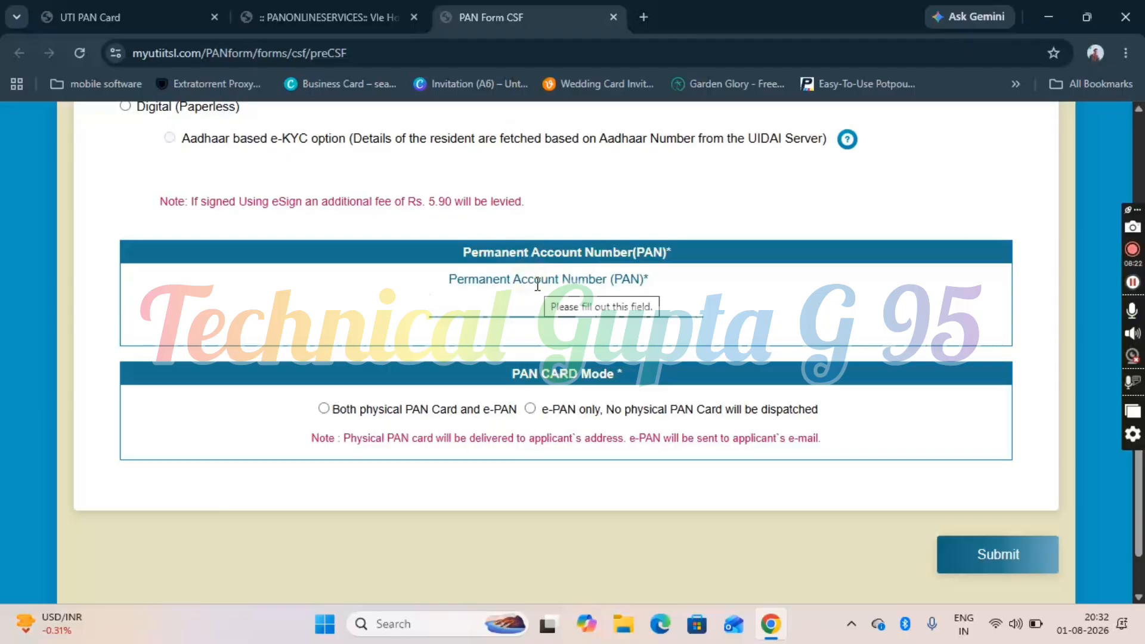
text(C)
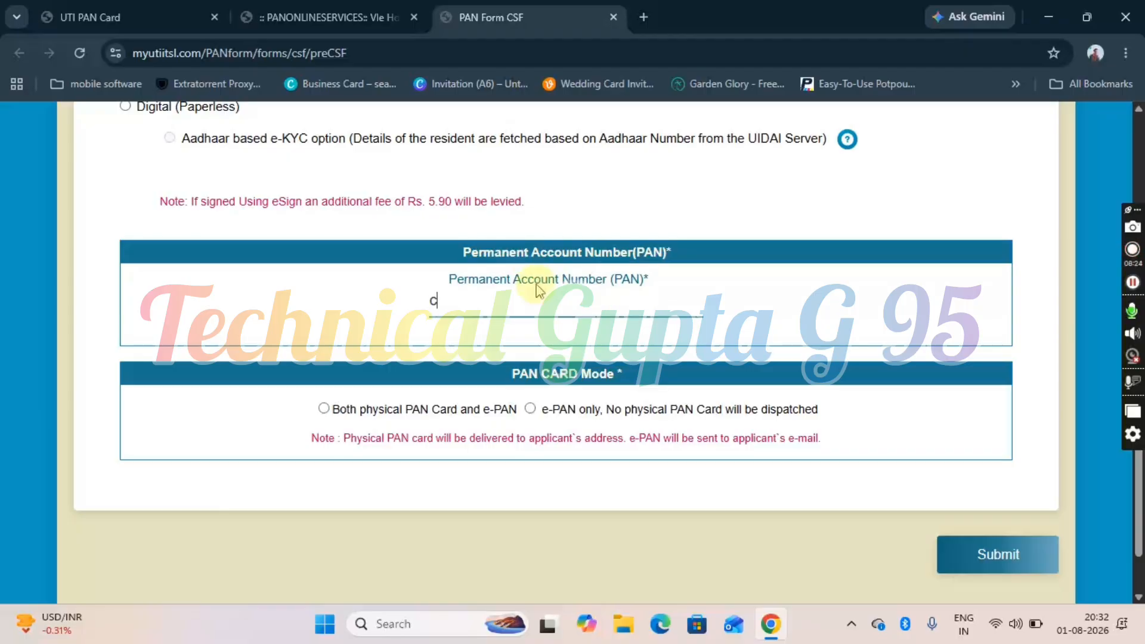
key(BackSpace)
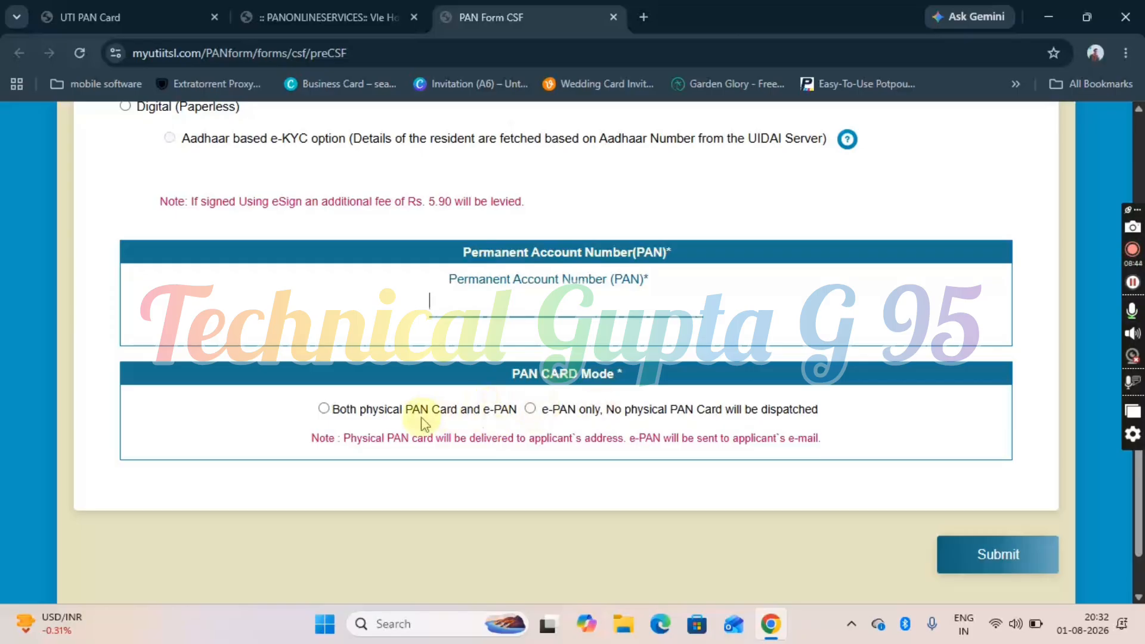
click(325, 411)
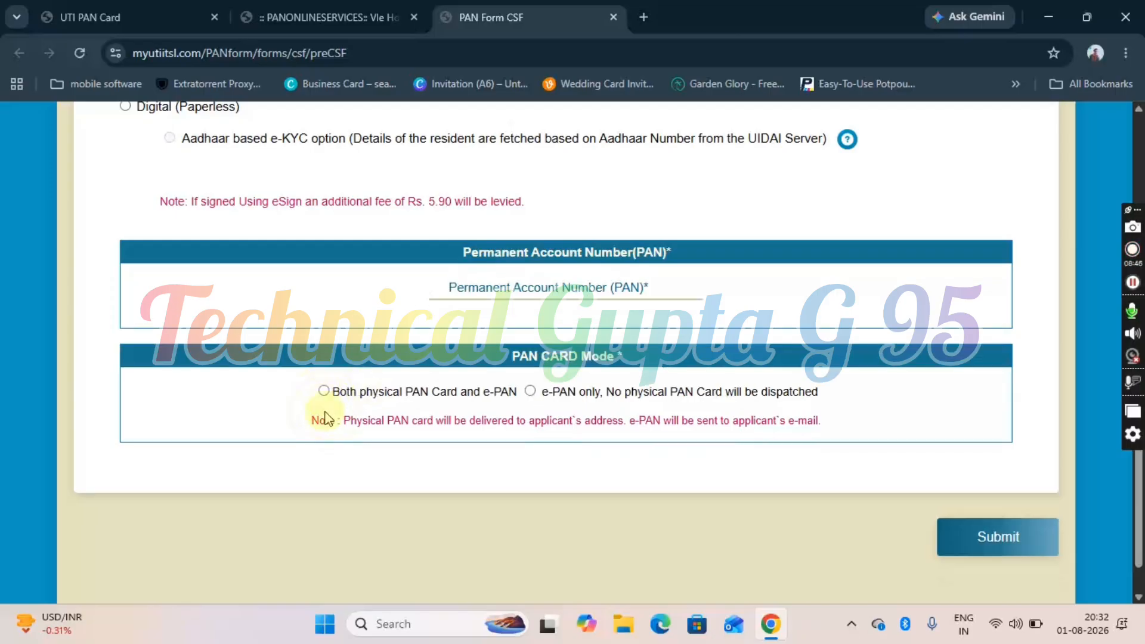
click(324, 392)
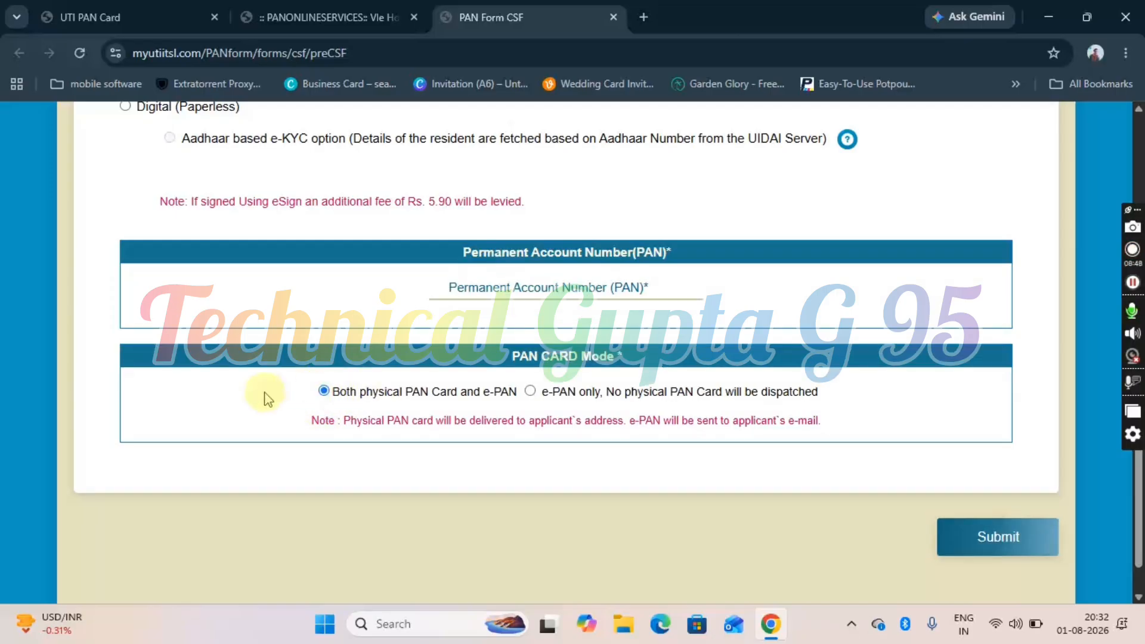
scroll(268, 400, down, 1)
scroll(268, 400, up, 2)
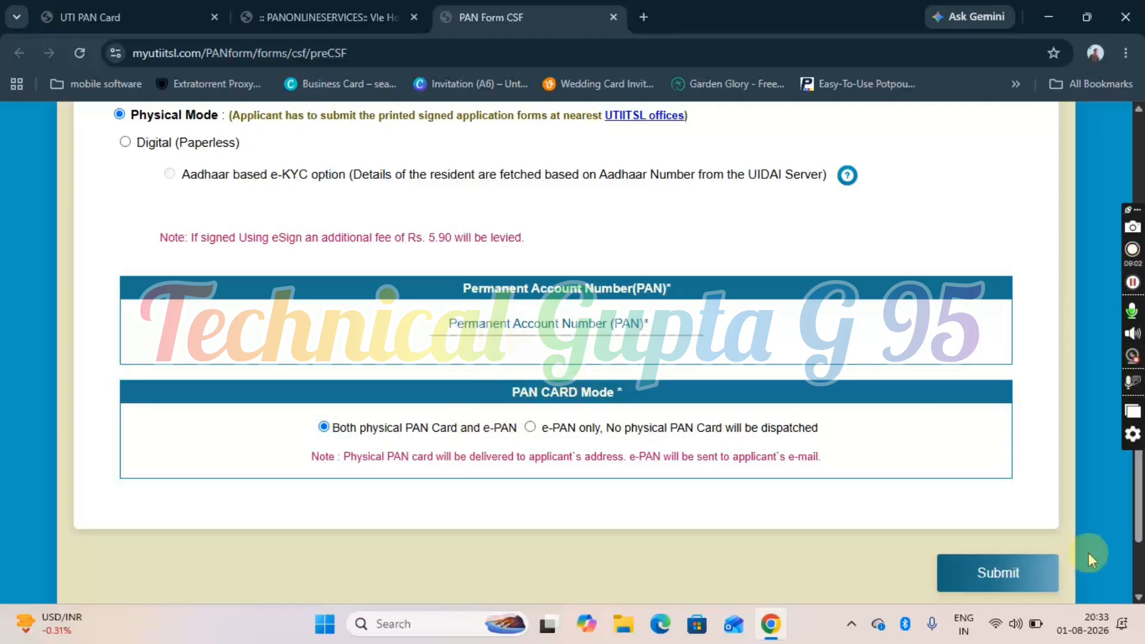
click(1028, 587)
click(1134, 283)
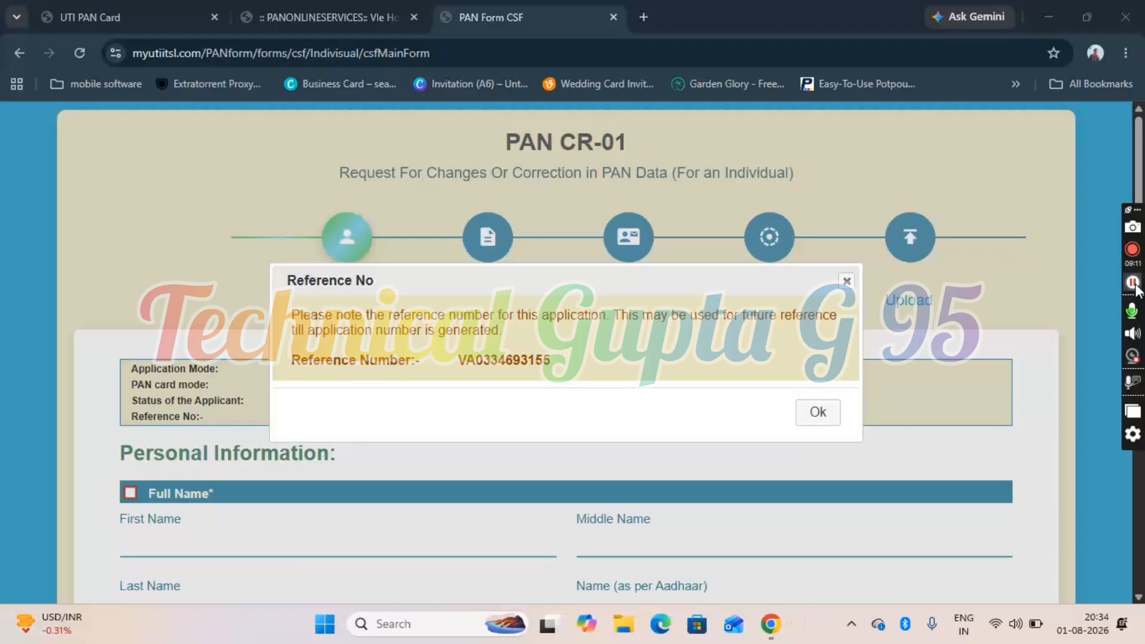
Dismiss the reference notice and mark Full Name for correction, reviewing the name and Aadhaar fields.
click(812, 412)
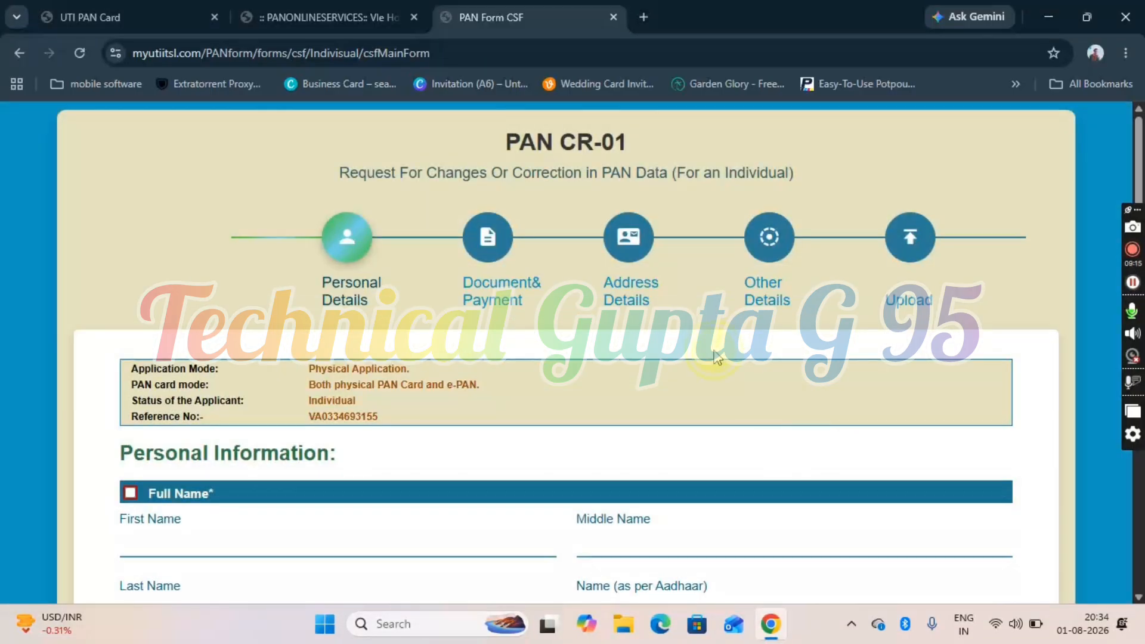
scroll(717, 358, down, 3)
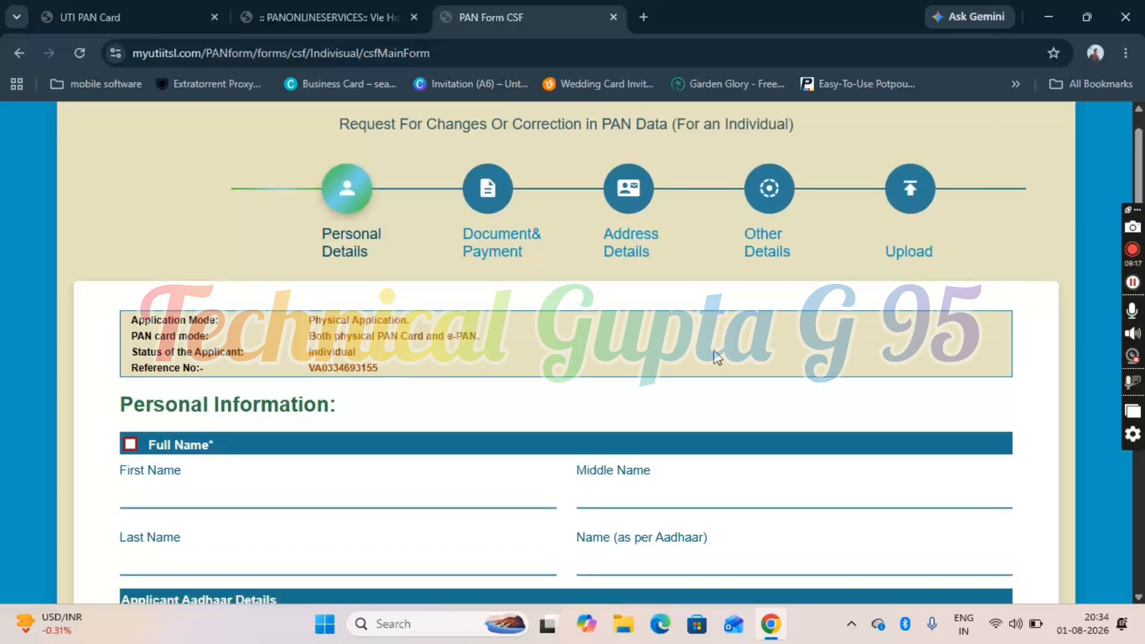
scroll(717, 358, down, 1)
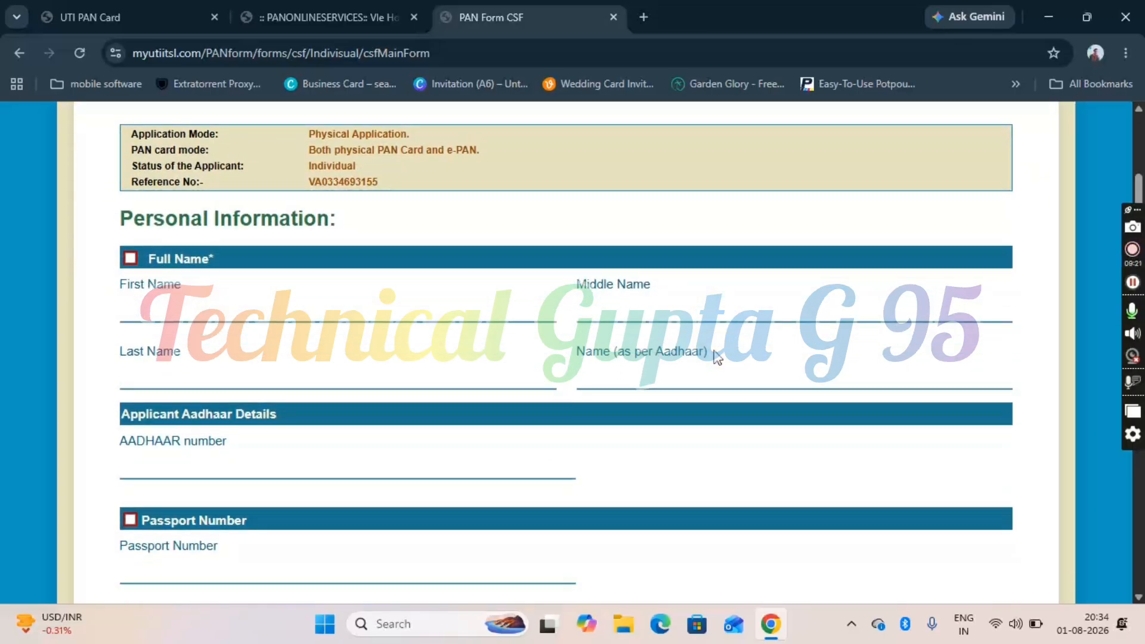
scroll(718, 357, down, 1)
scroll(718, 358, down, 1)
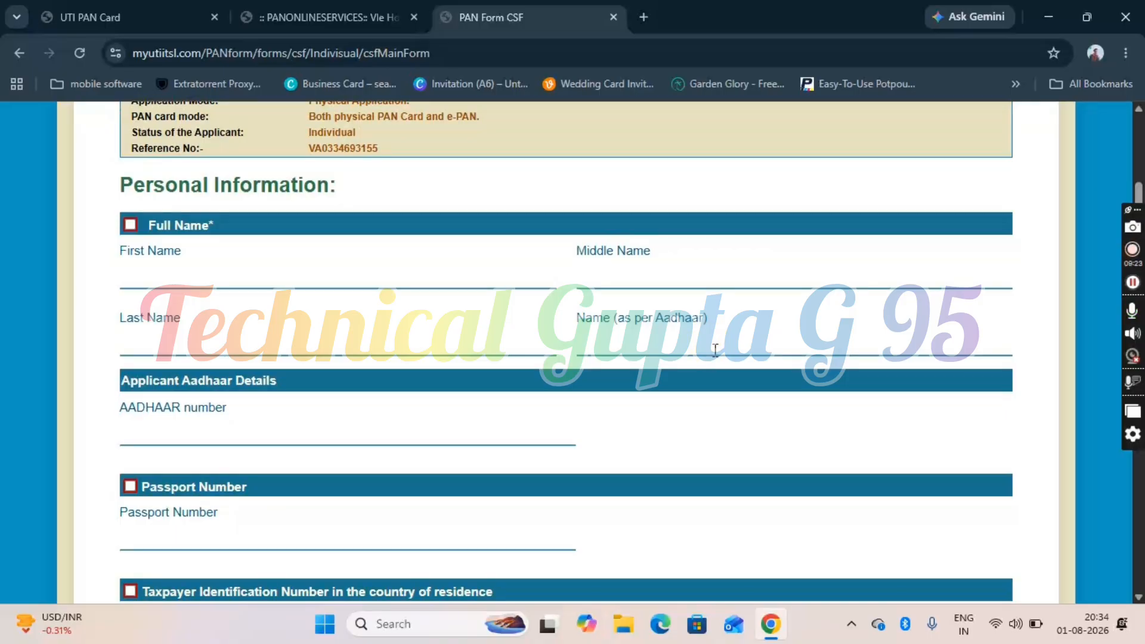
scroll(715, 350, down, 1)
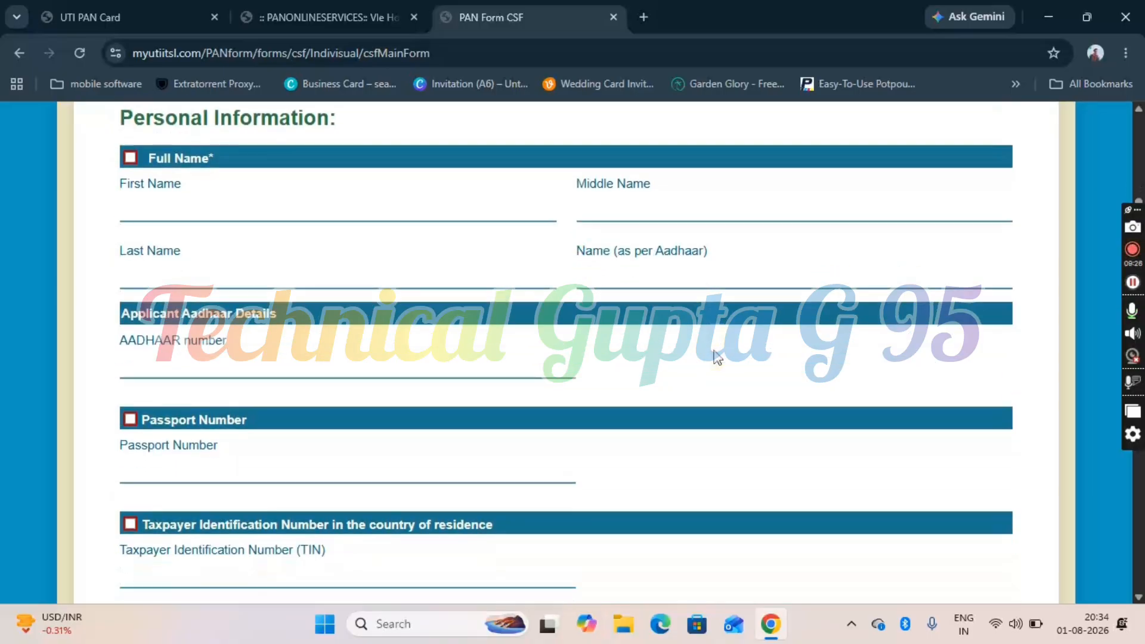
click(131, 158)
click(192, 213)
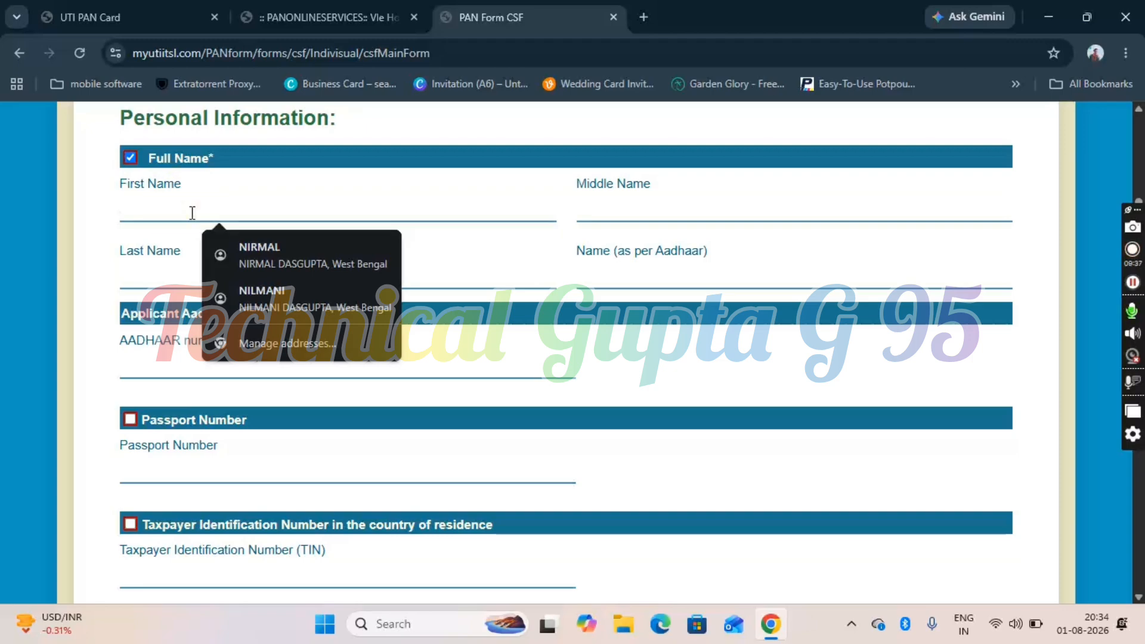
click(651, 214)
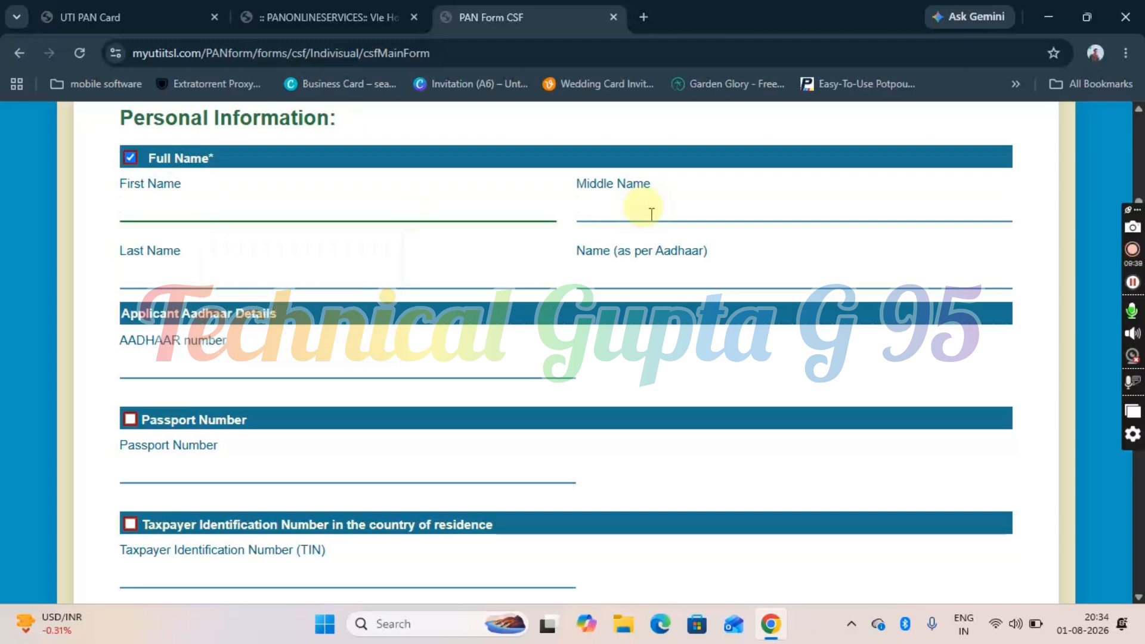
click(356, 279)
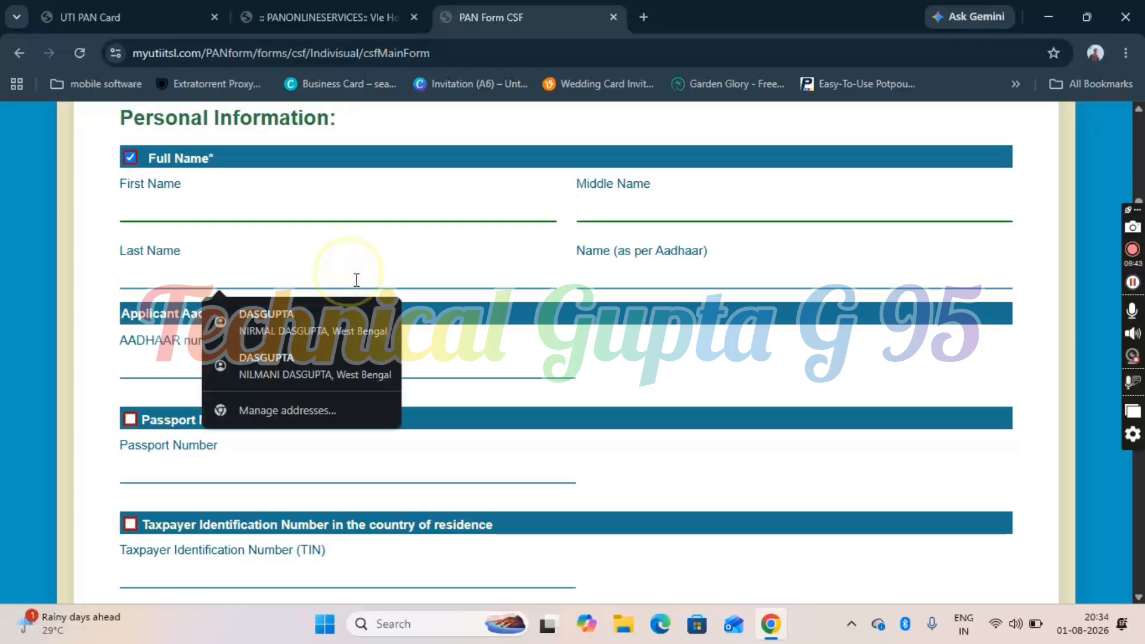
click(629, 287)
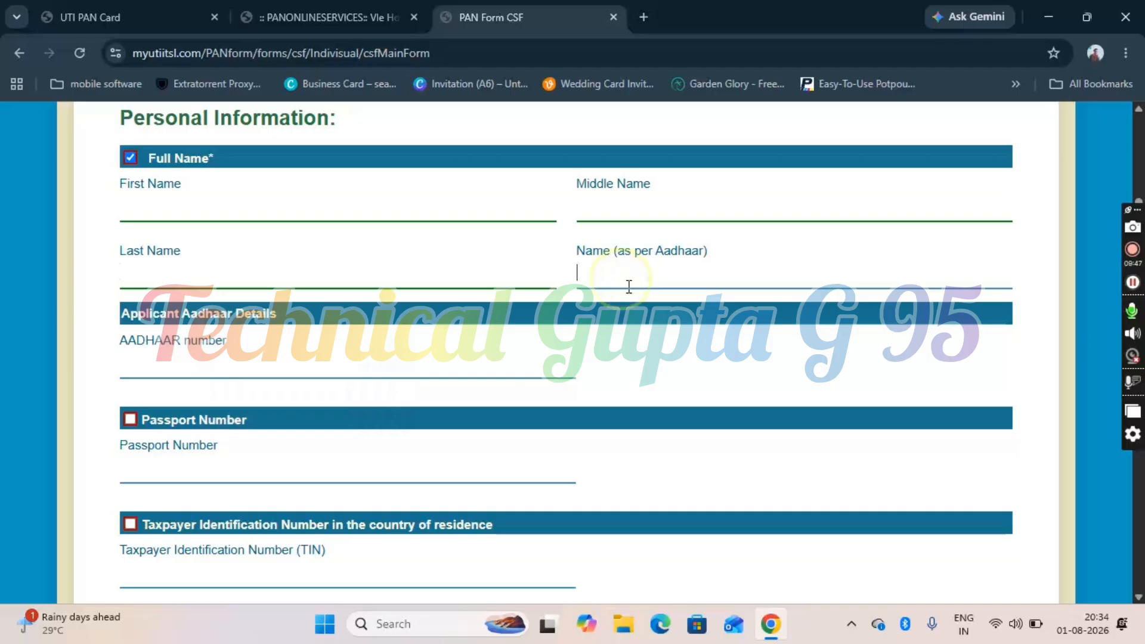
click(430, 373)
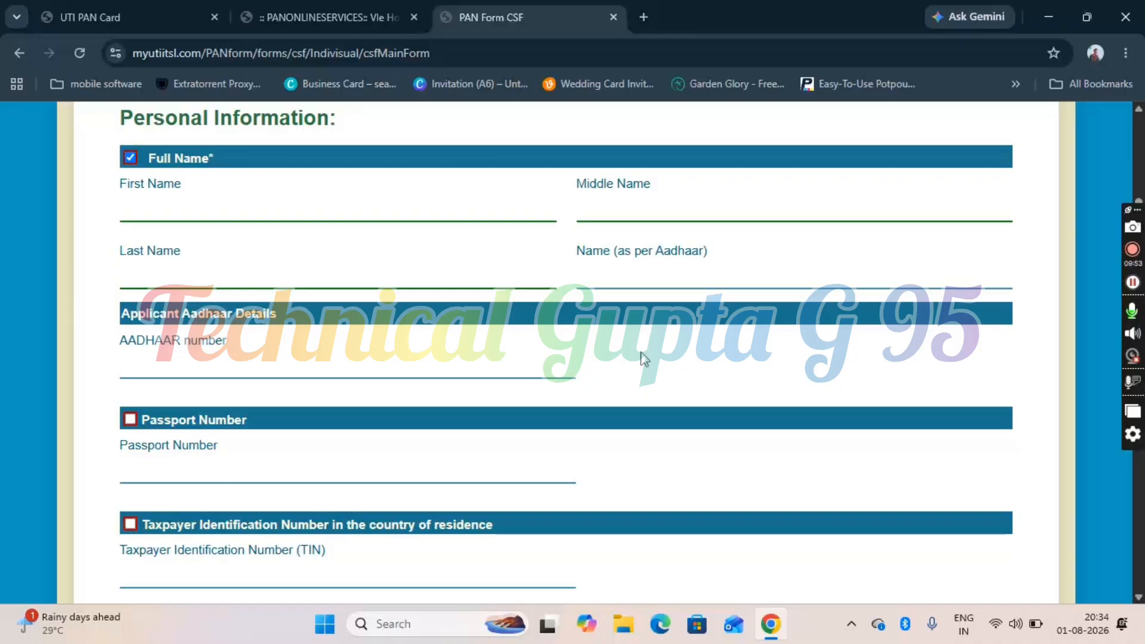
scroll(643, 358, down, 1)
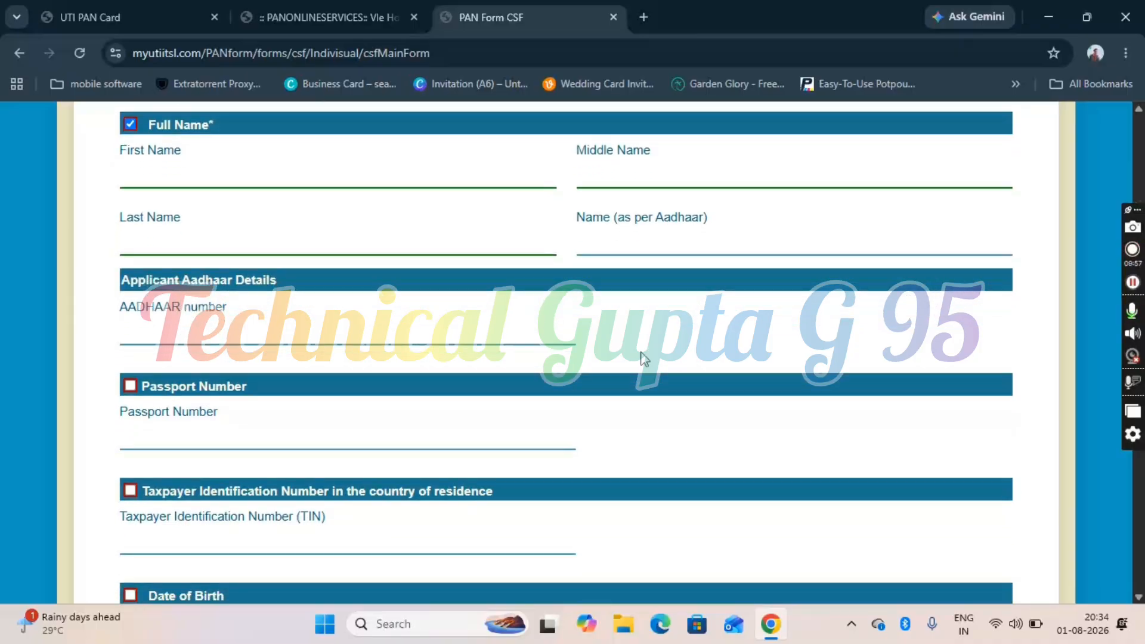
scroll(643, 358, down, 4)
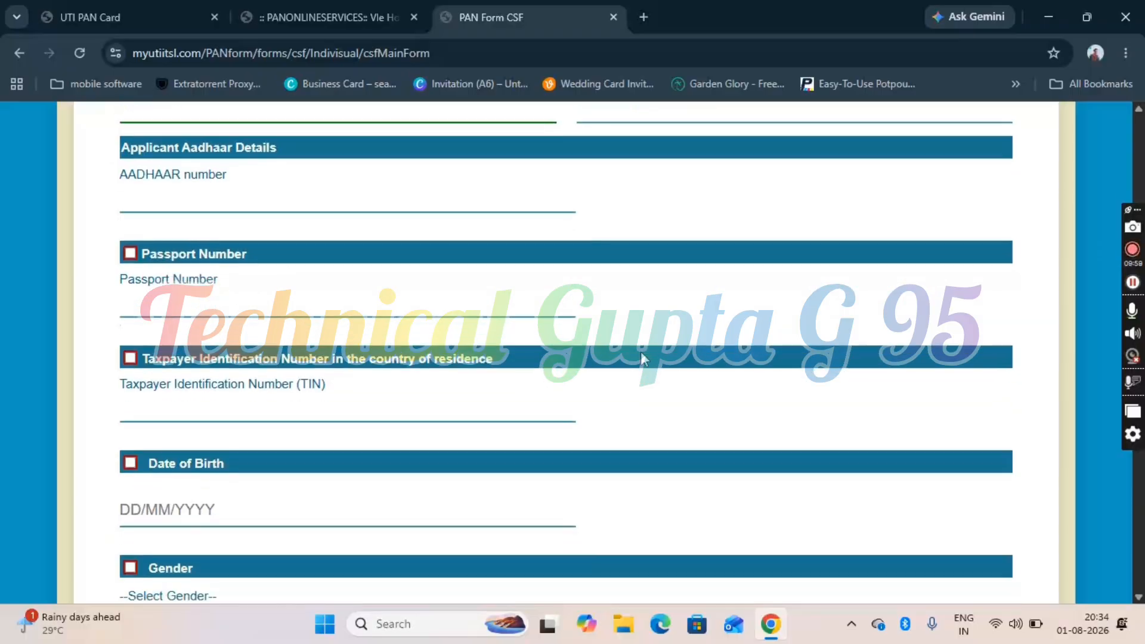
scroll(641, 358, down, 3)
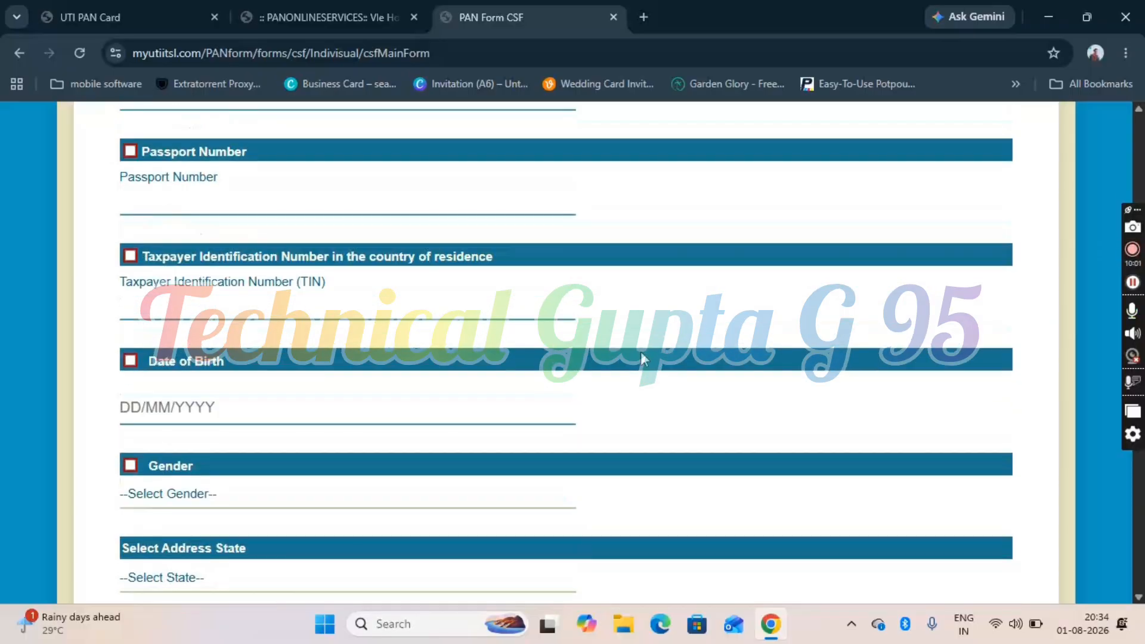
scroll(643, 358, down, 2)
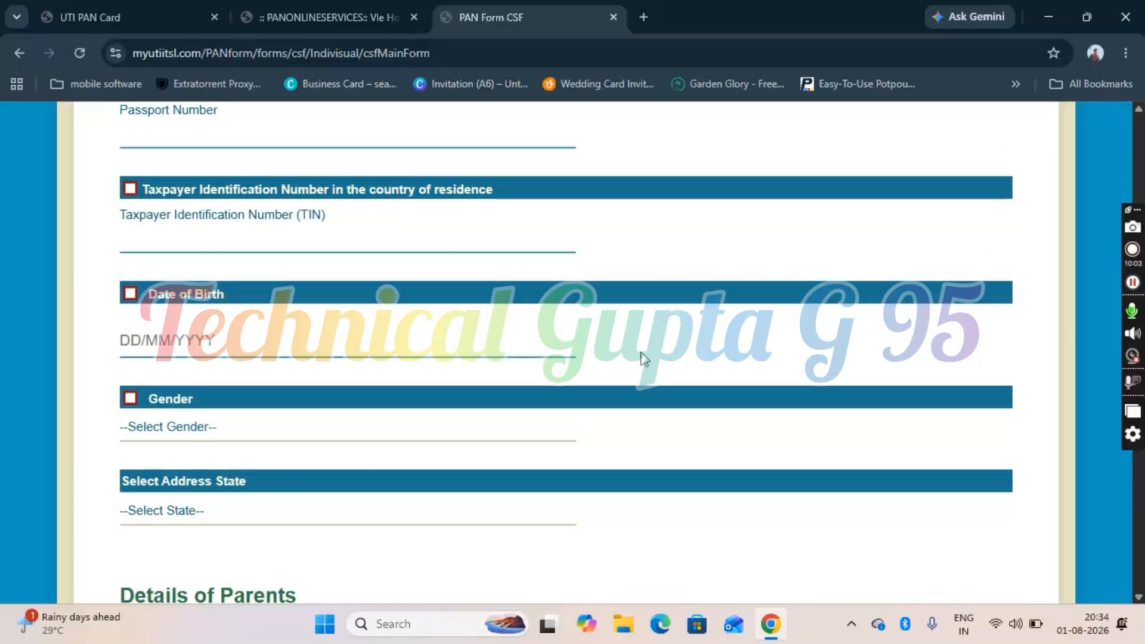
Mark date of birth for correction, set gender to FEMALE and state to WEST BENGAL.
click(129, 294)
click(169, 430)
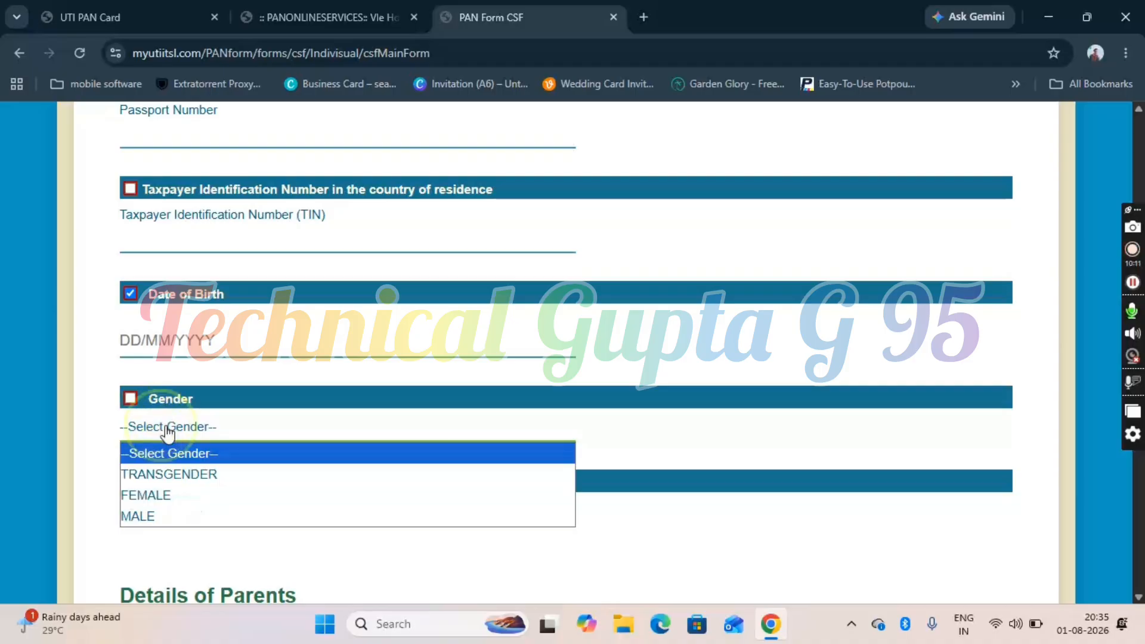
click(159, 495)
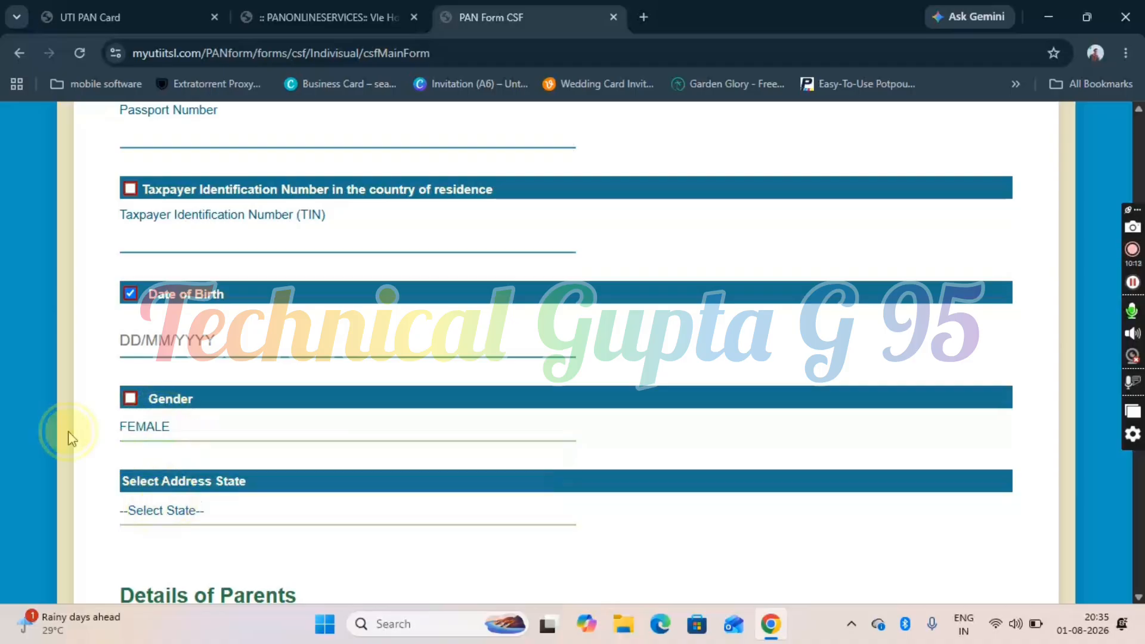
scroll(68, 439, down, 3)
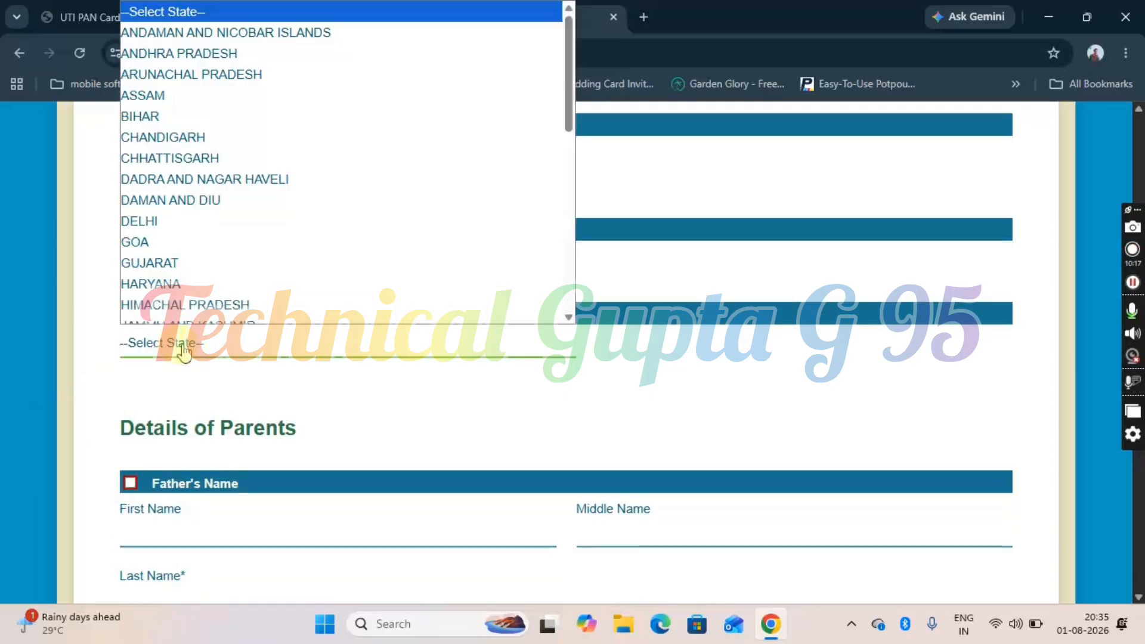
key(w)
key(Return)
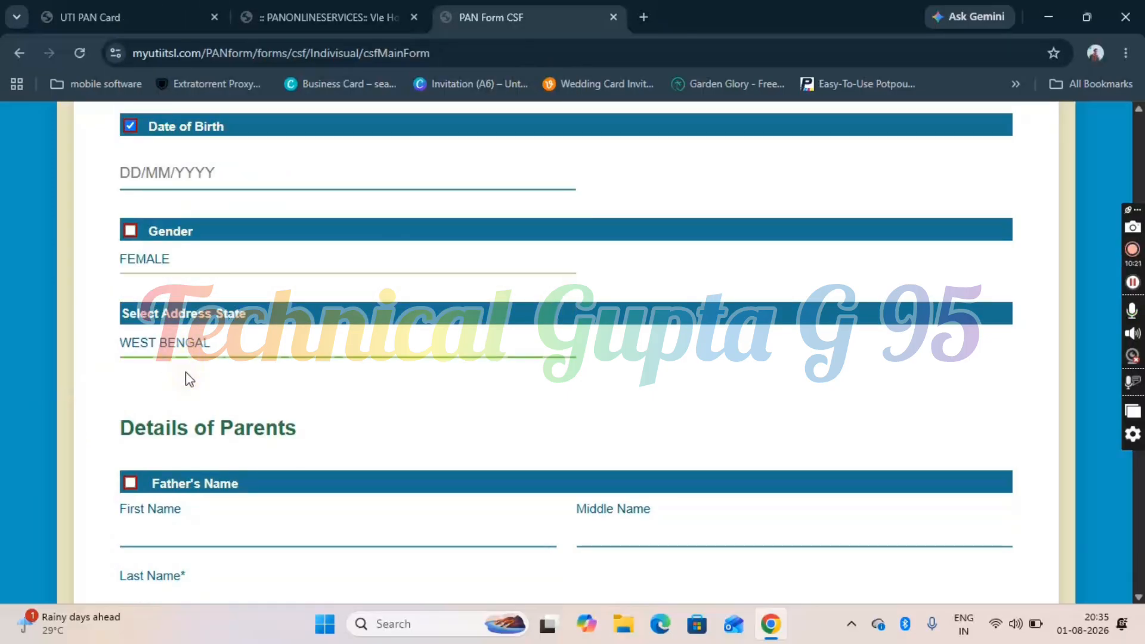
click(189, 380)
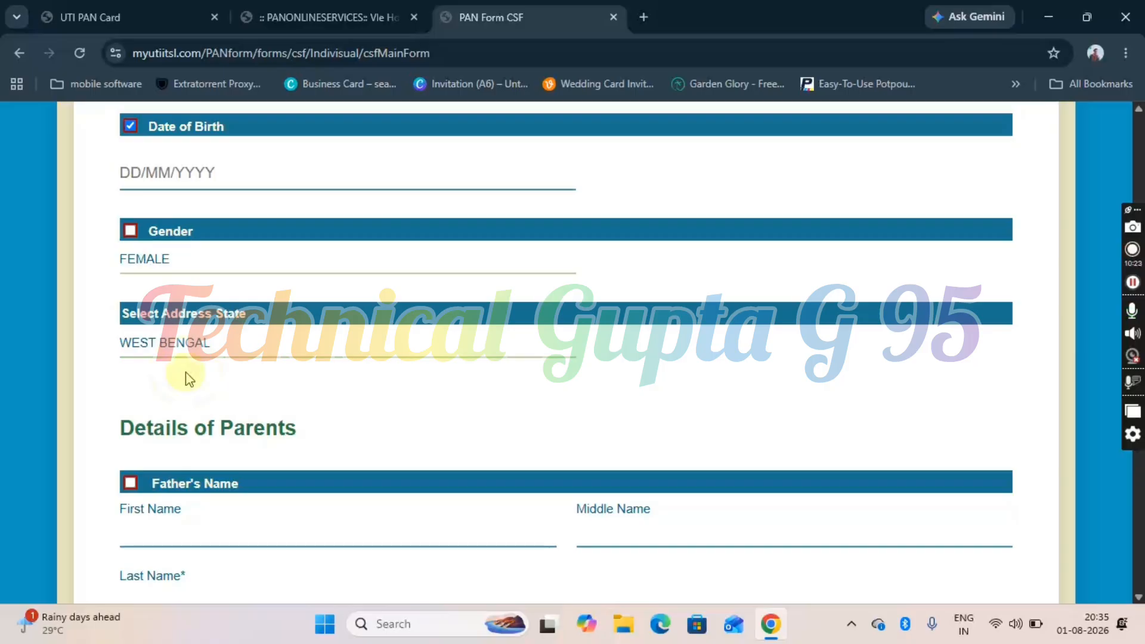
scroll(189, 379, down, 1)
scroll(189, 380, down, 3)
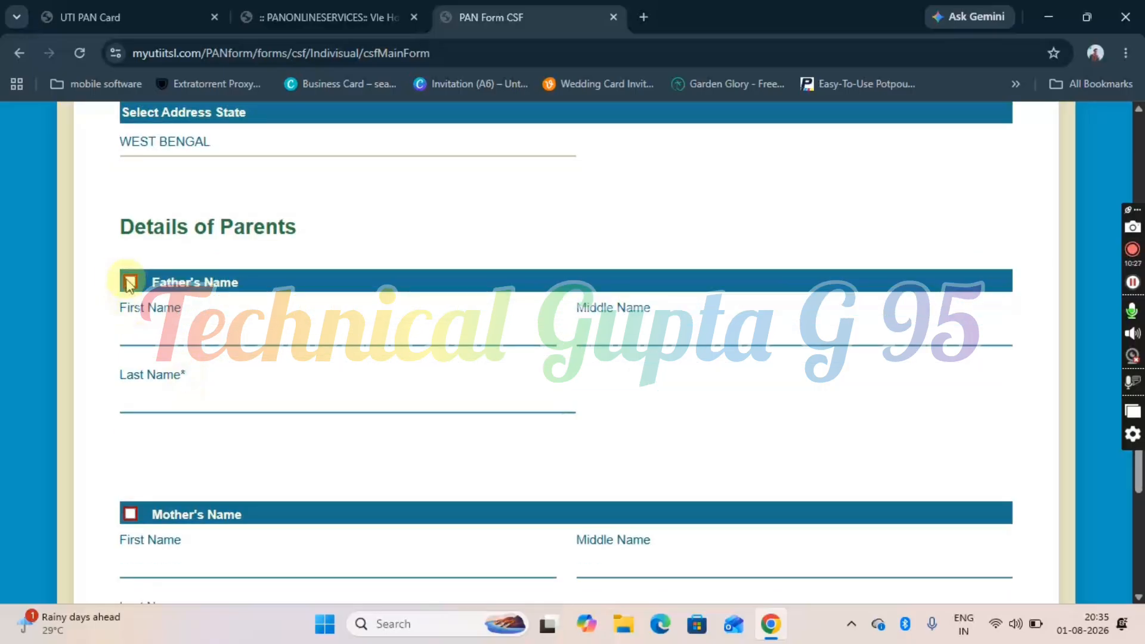
Mark father's name for correction and choose FATHER'S NAME to be printed on the card.
click(130, 281)
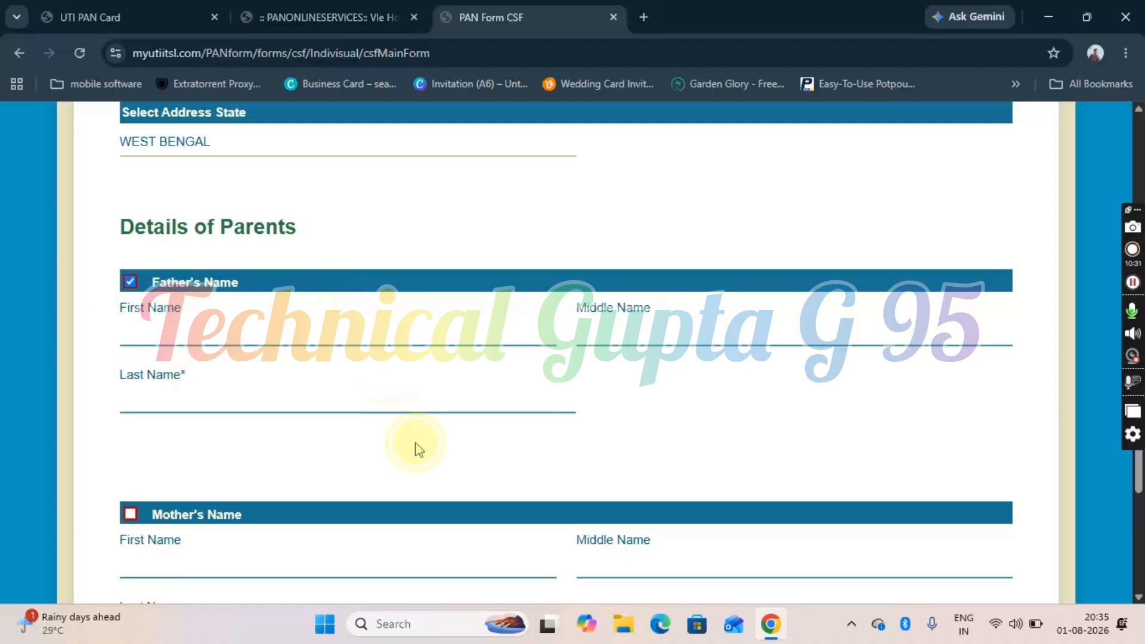
scroll(417, 444, down, 2)
scroll(417, 442, down, 1)
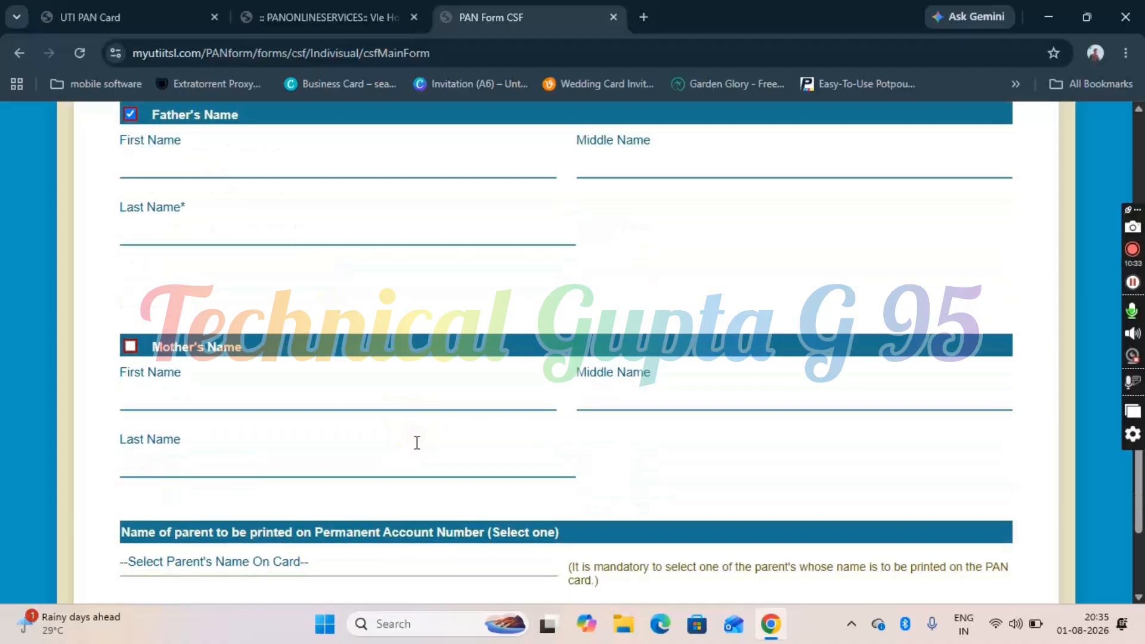
scroll(417, 442, down, 1)
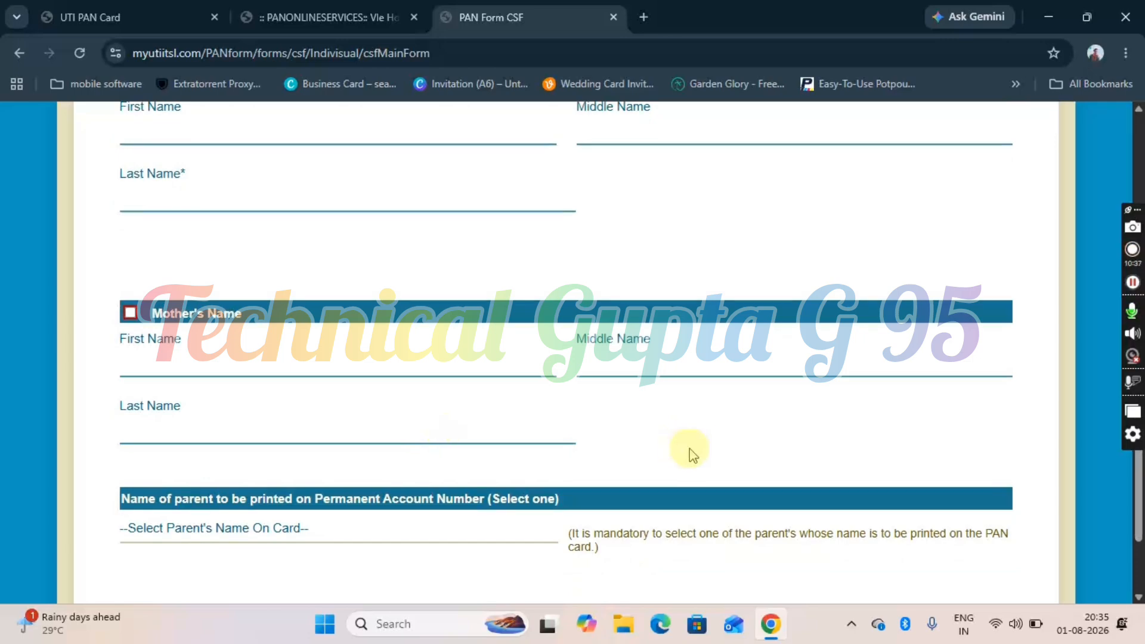
scroll(689, 450, down, 1)
scroll(690, 449, down, 1)
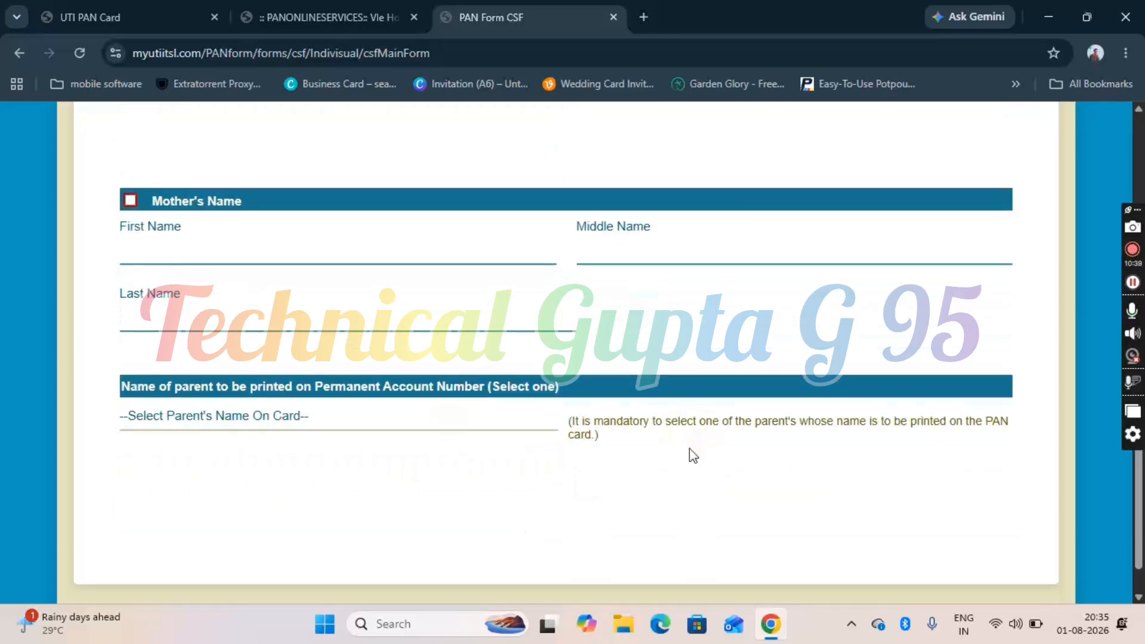
scroll(692, 456, down, 1)
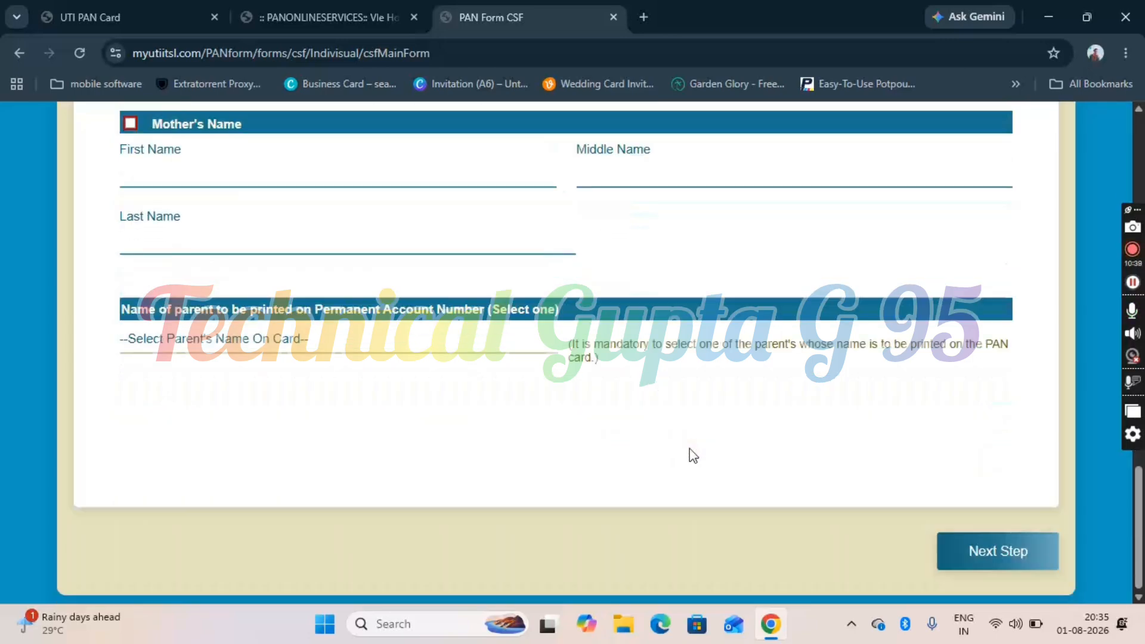
click(275, 352)
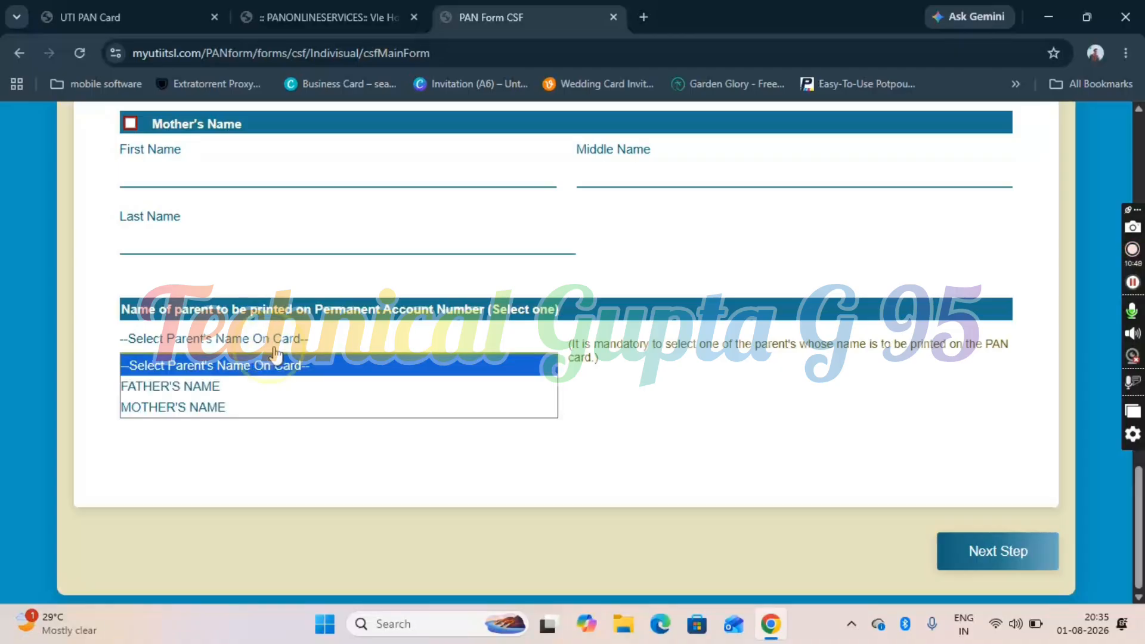
click(216, 395)
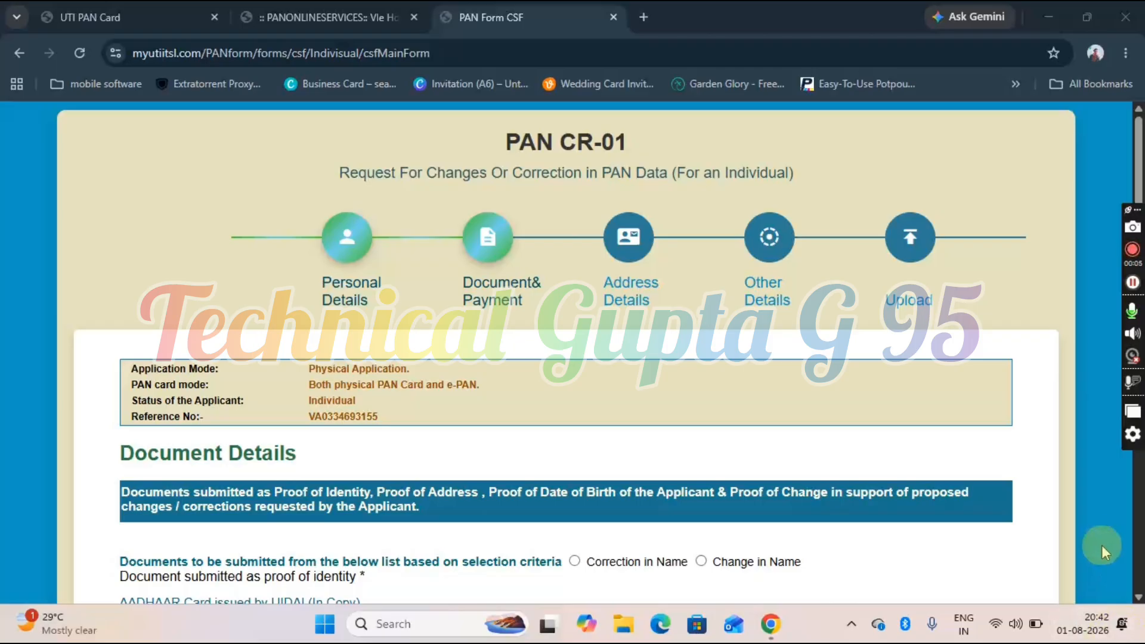
Select Correction in Name as the request type in Document Details.
click(1050, 502)
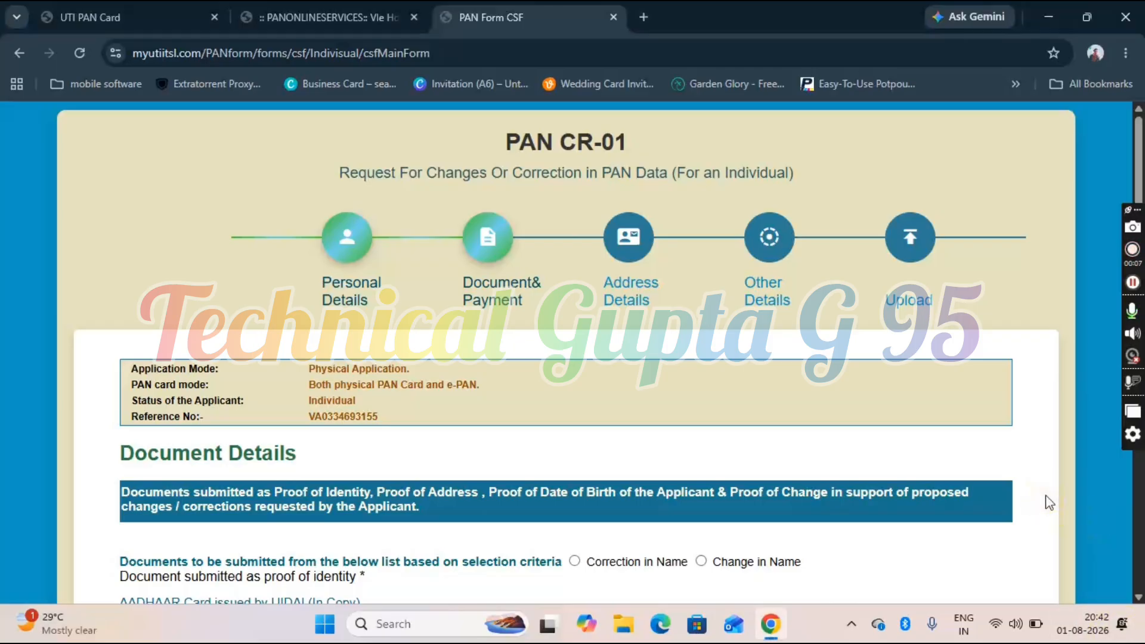
scroll(1050, 503, down, 2)
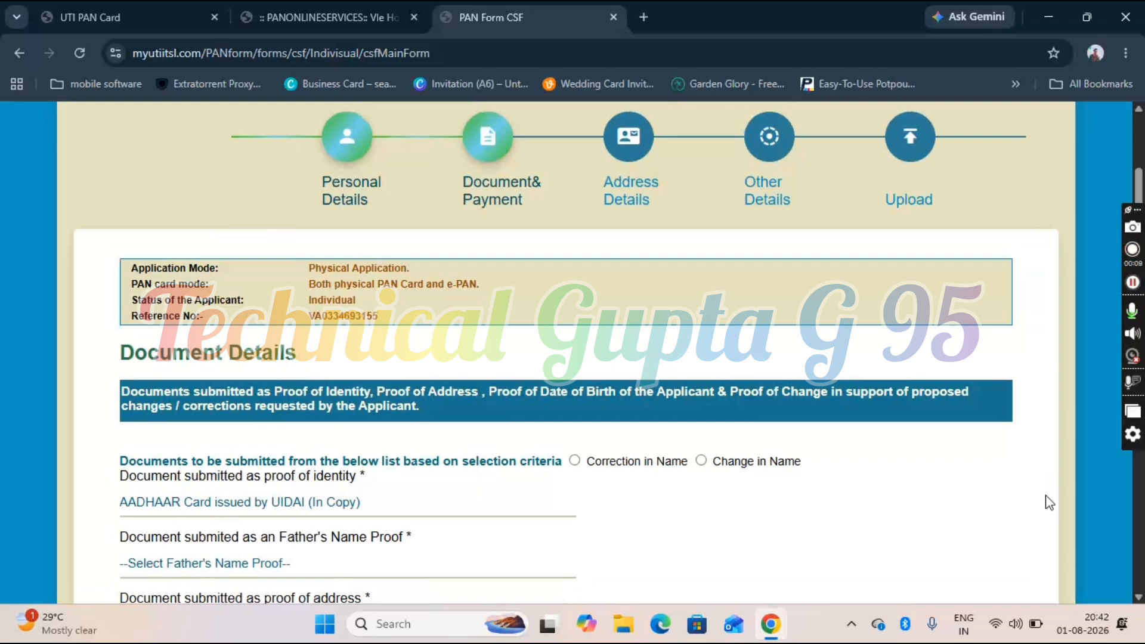
scroll(1050, 502, down, 3)
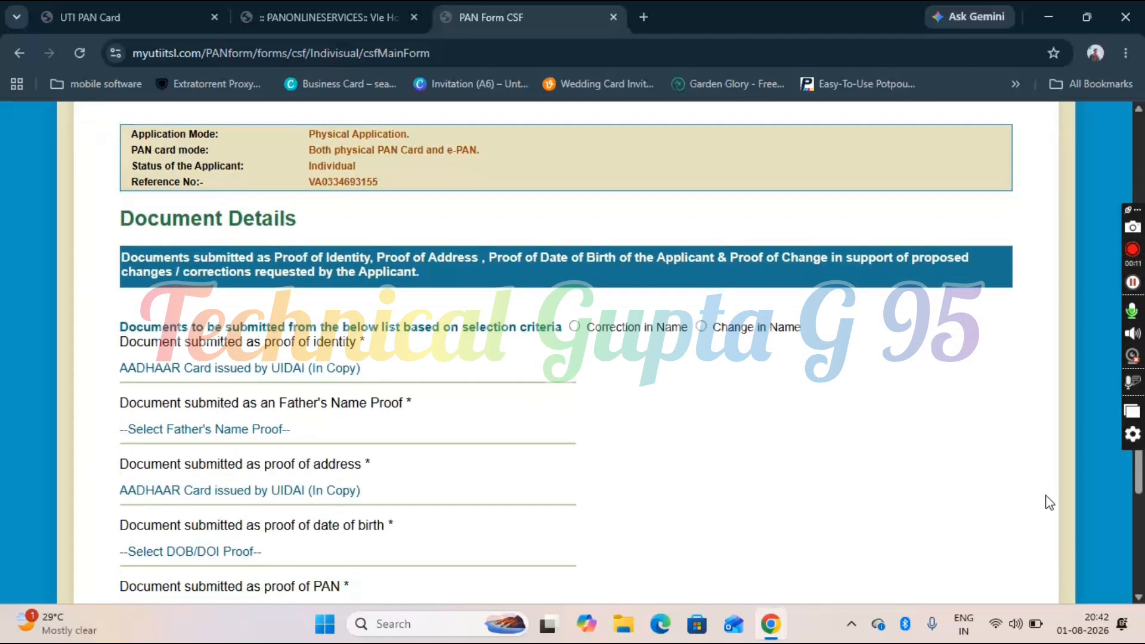
scroll(1050, 503, down, 1)
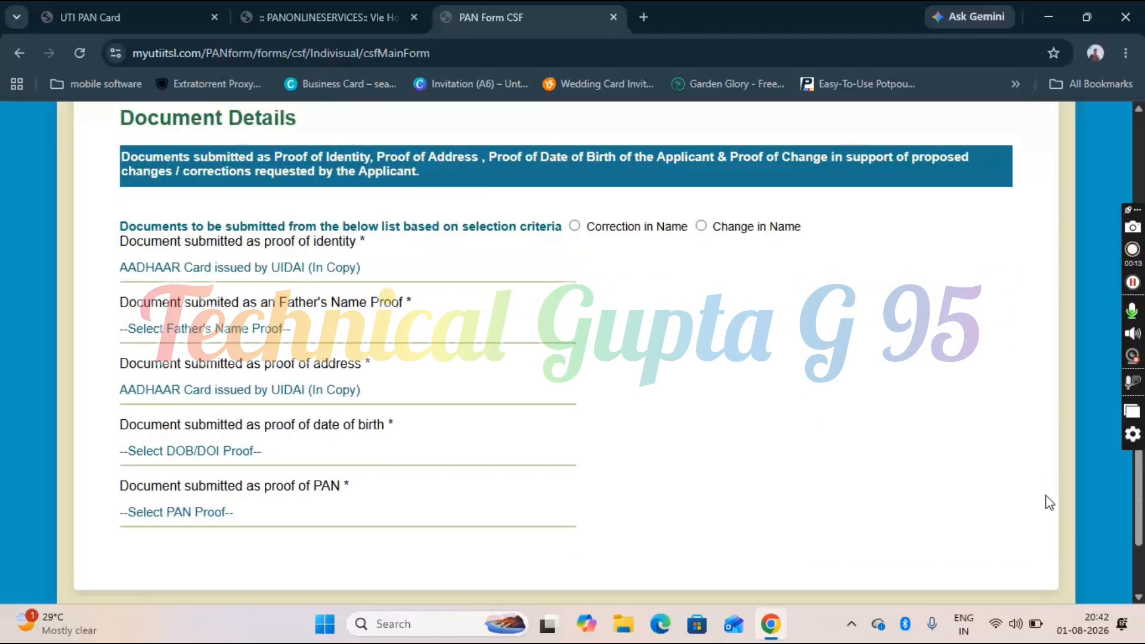
click(575, 226)
Choose Ration Card, Voters ID card and Copy of PAN Card as father's name, birth date and PAN proofs.
click(279, 336)
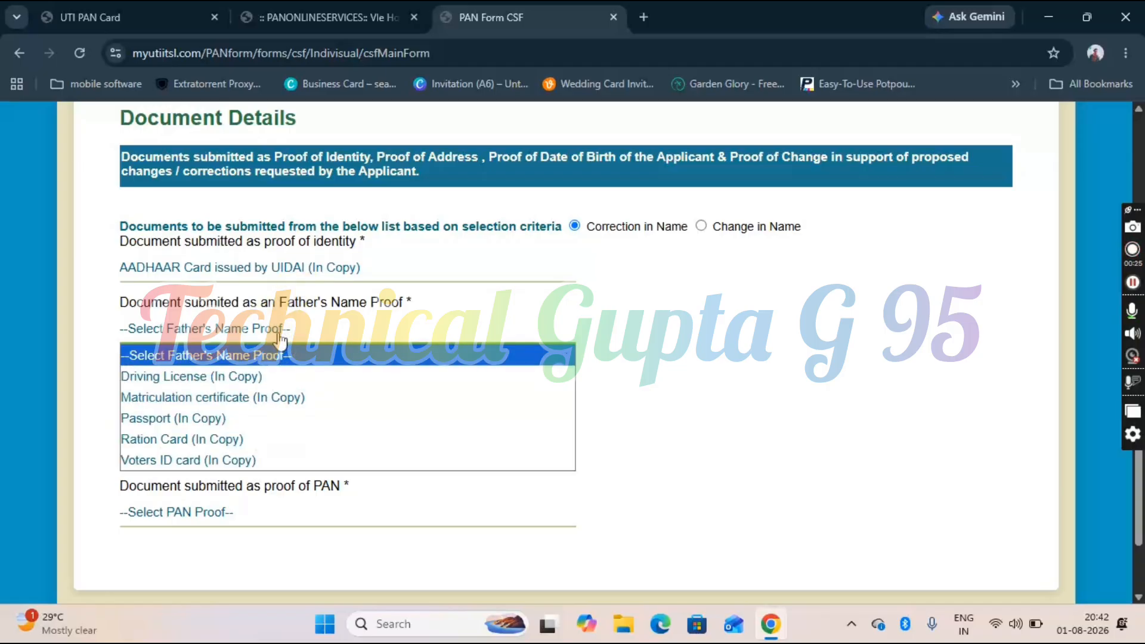
click(221, 440)
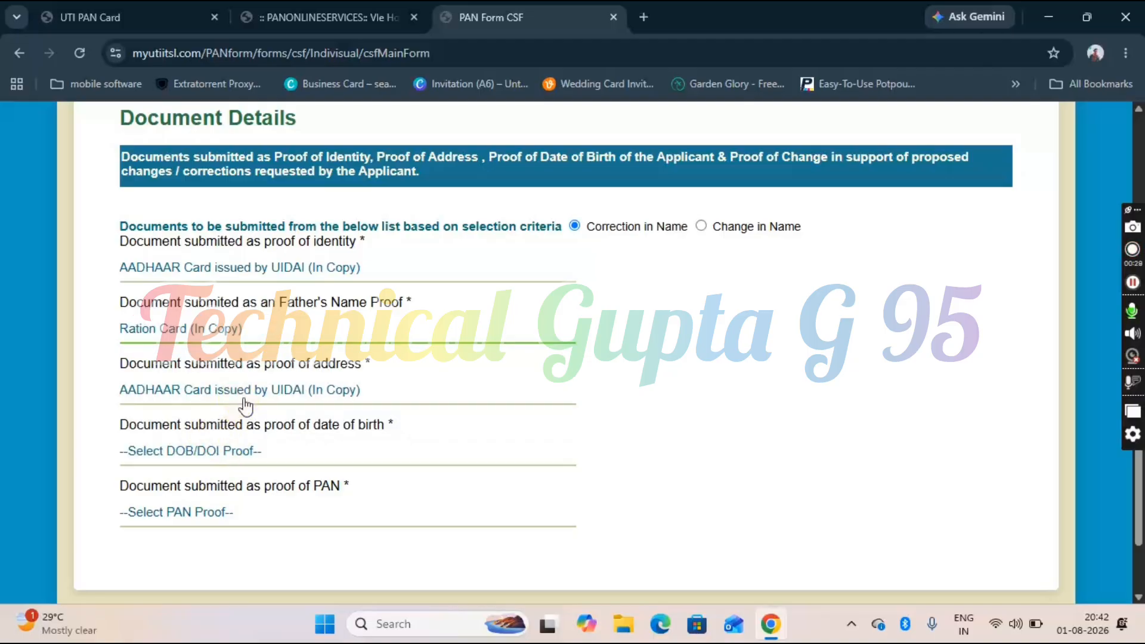
click(223, 463)
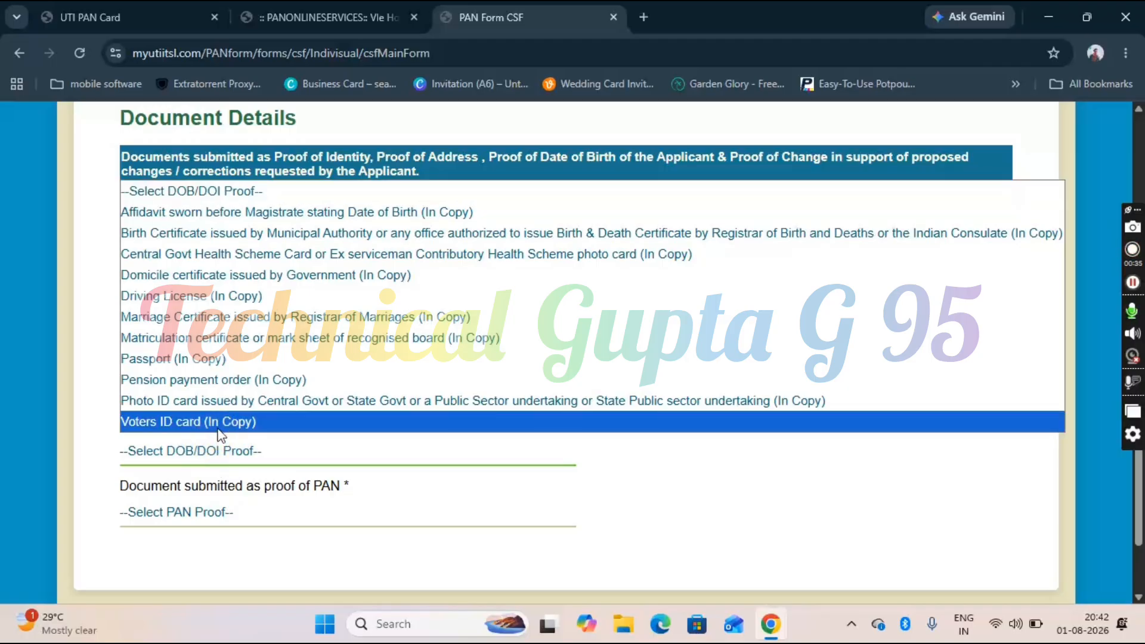
click(218, 428)
click(196, 526)
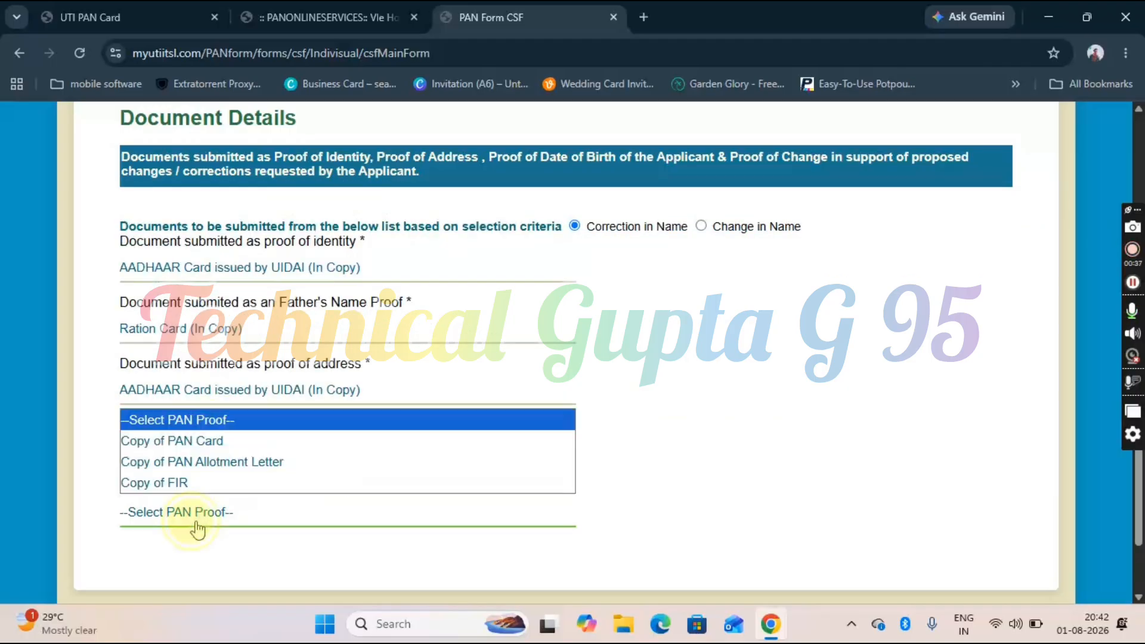
click(192, 441)
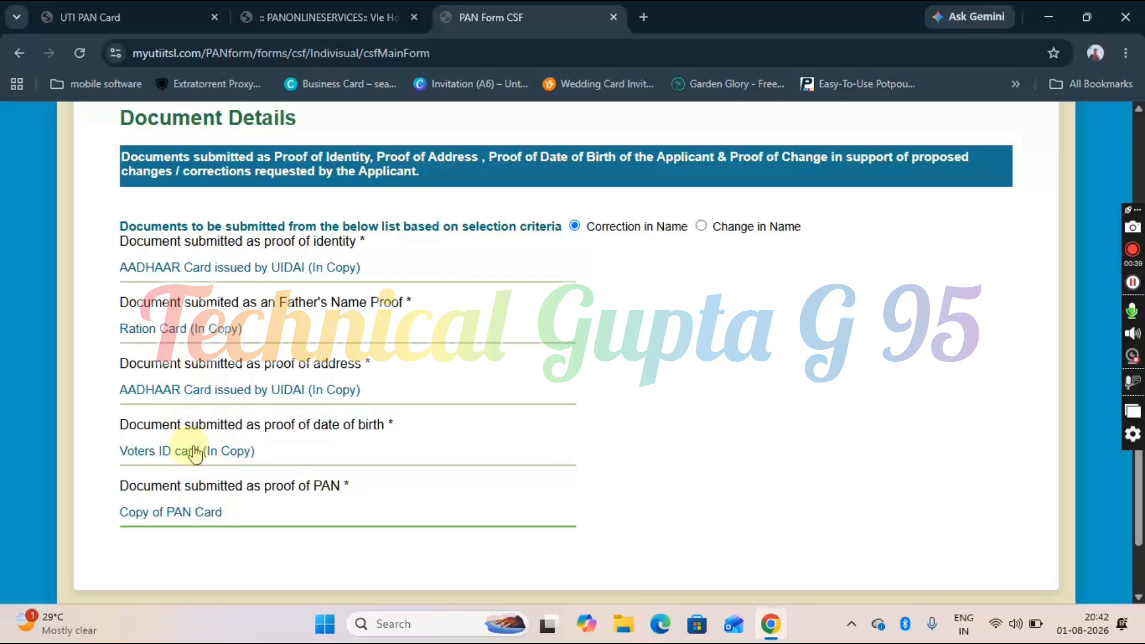
click(95, 459)
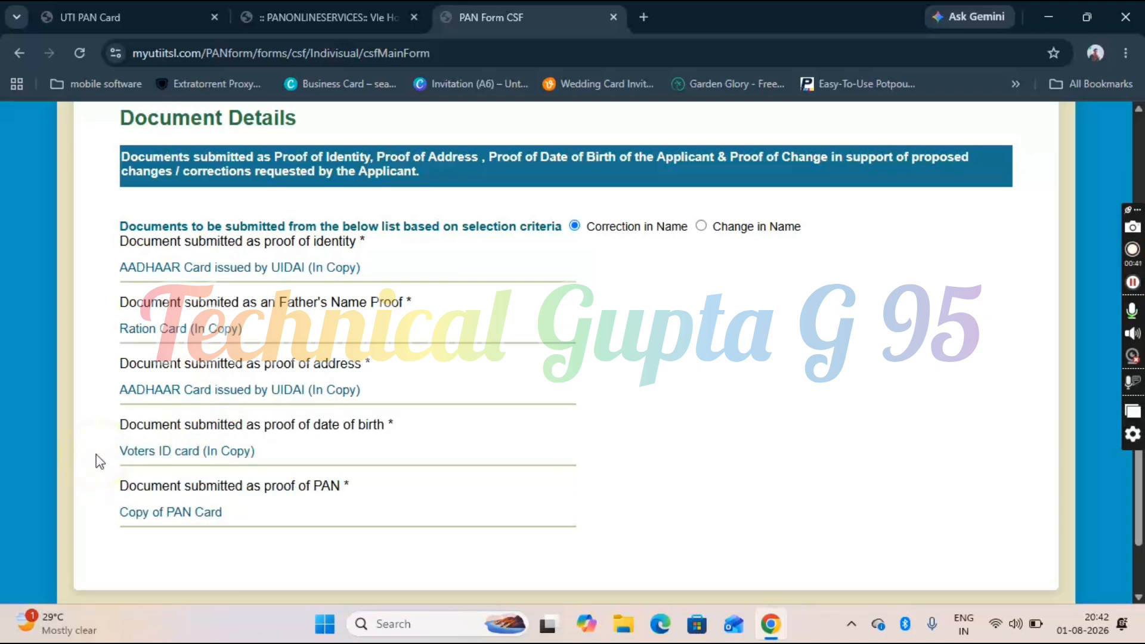
scroll(99, 461, down, 1)
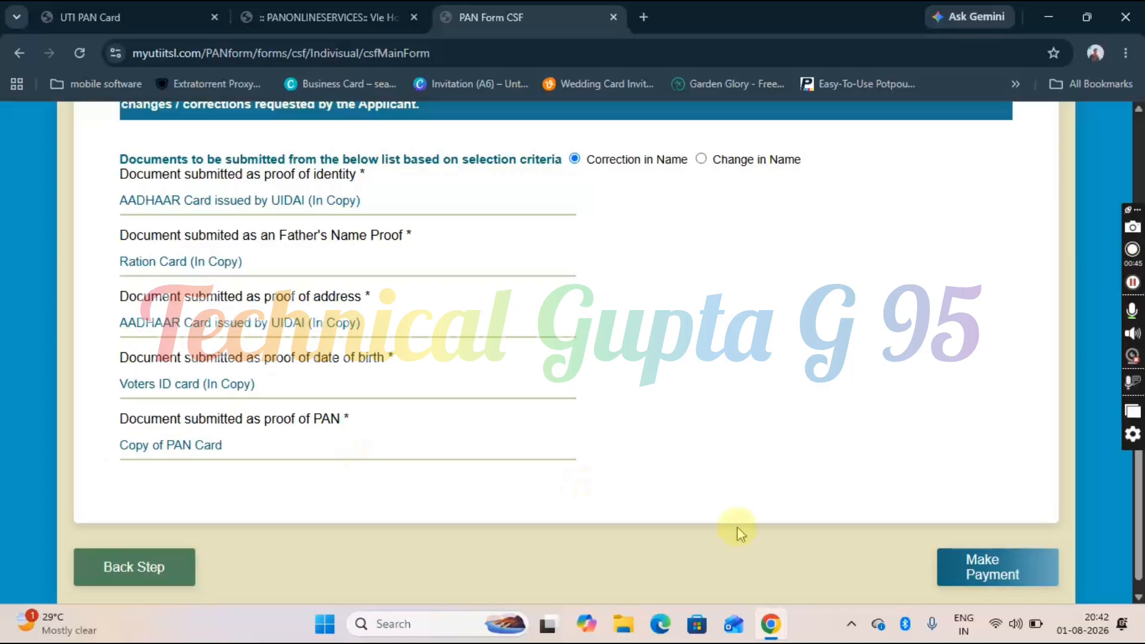
Pay the 99.00 application fee, dismissing the transaction PIN notice.
click(995, 574)
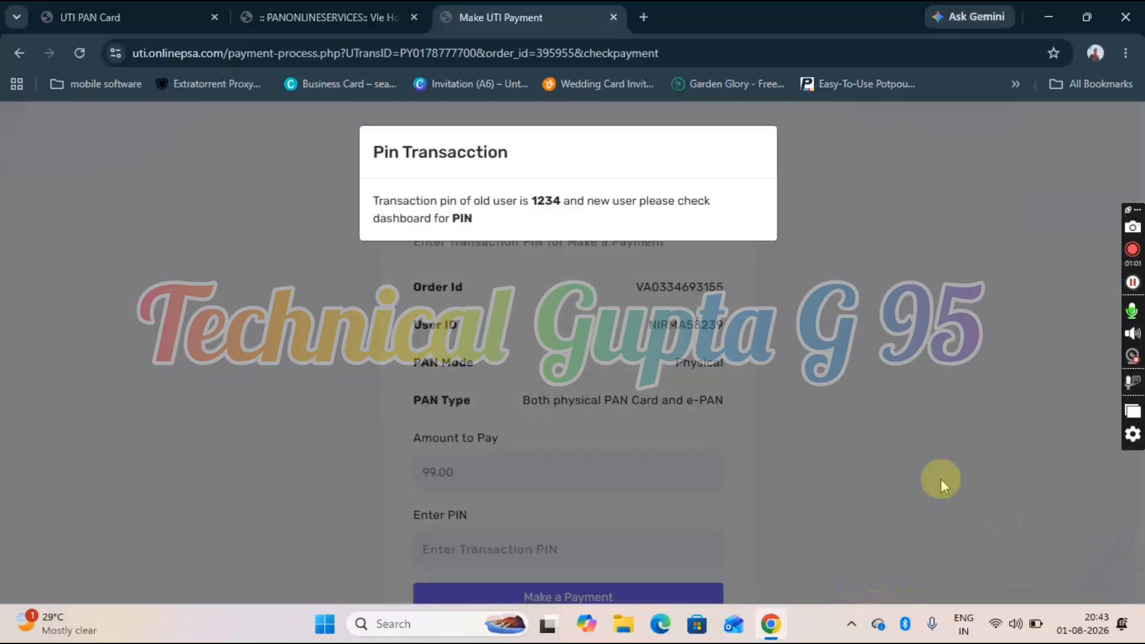
click(940, 479)
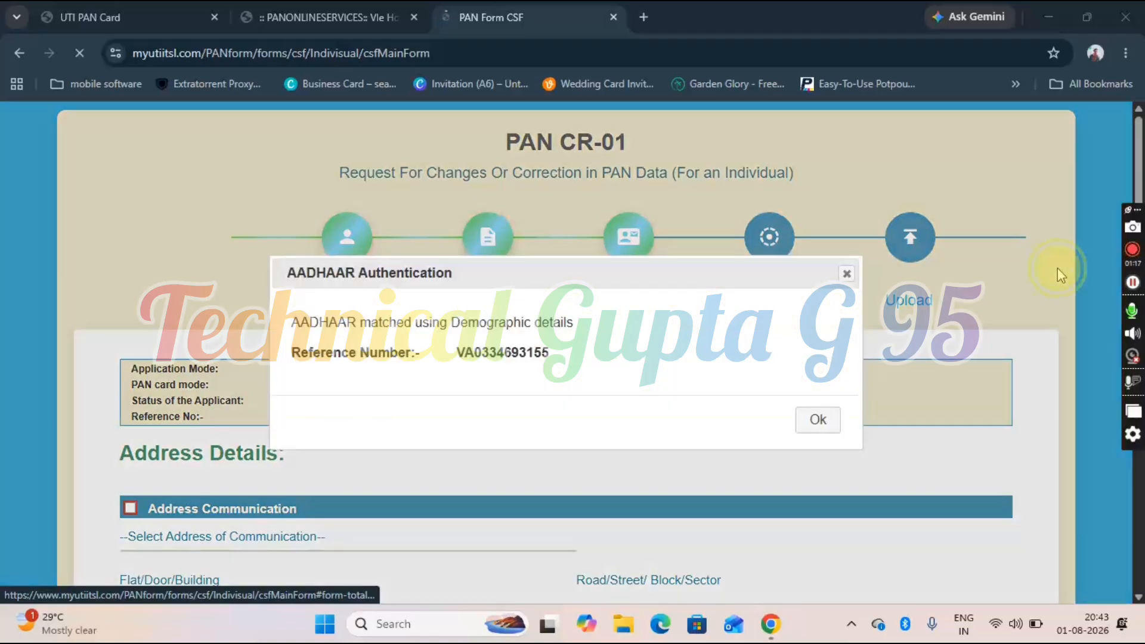
Dismiss the AADHAAR match notice, leave the communication address unchanged, and advance past address and contact details.
click(818, 419)
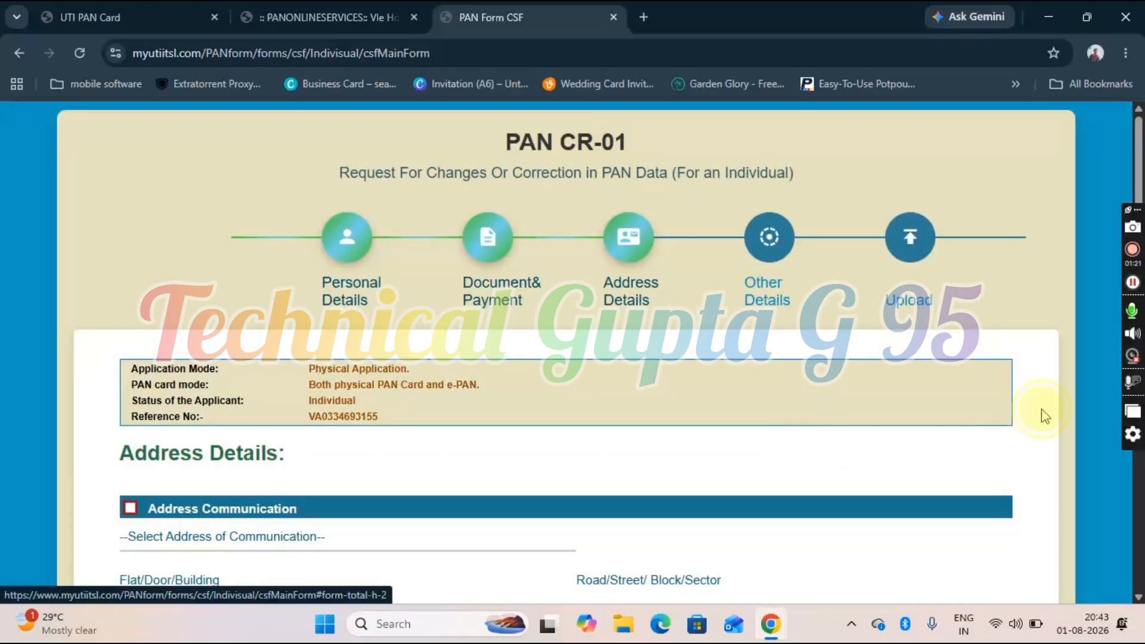
scroll(1046, 416, down, 3)
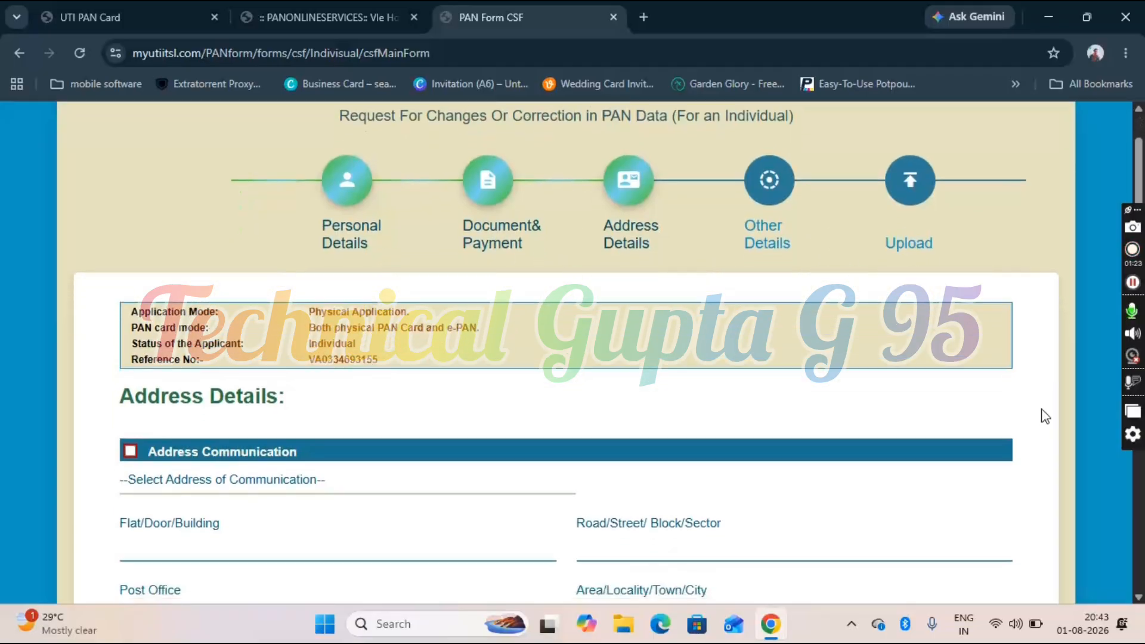
scroll(1046, 416, down, 3)
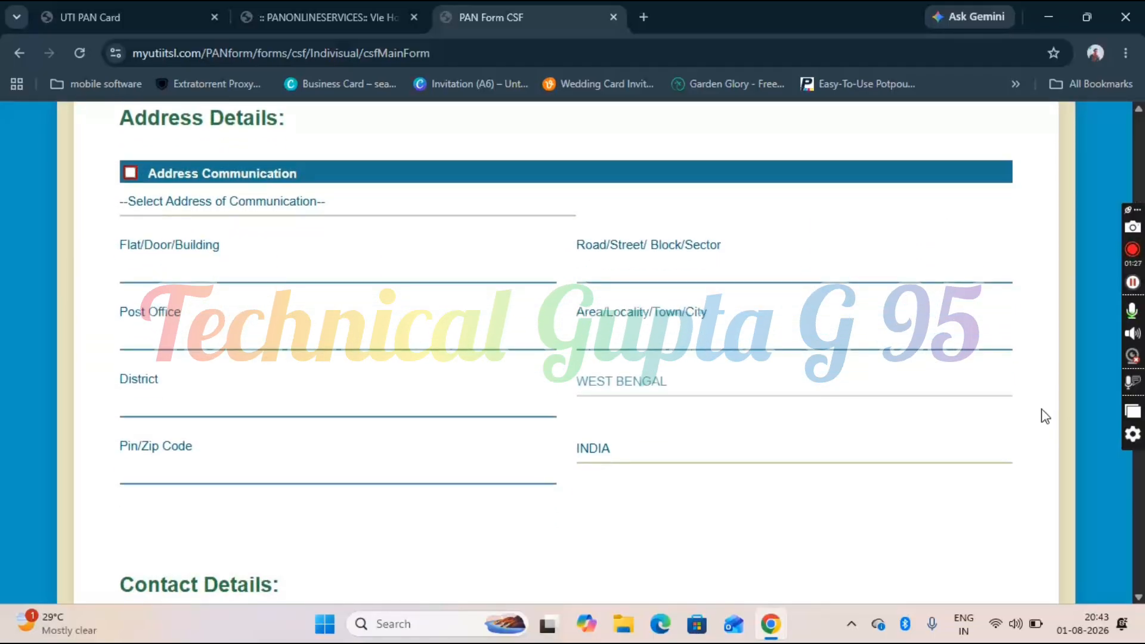
click(302, 206)
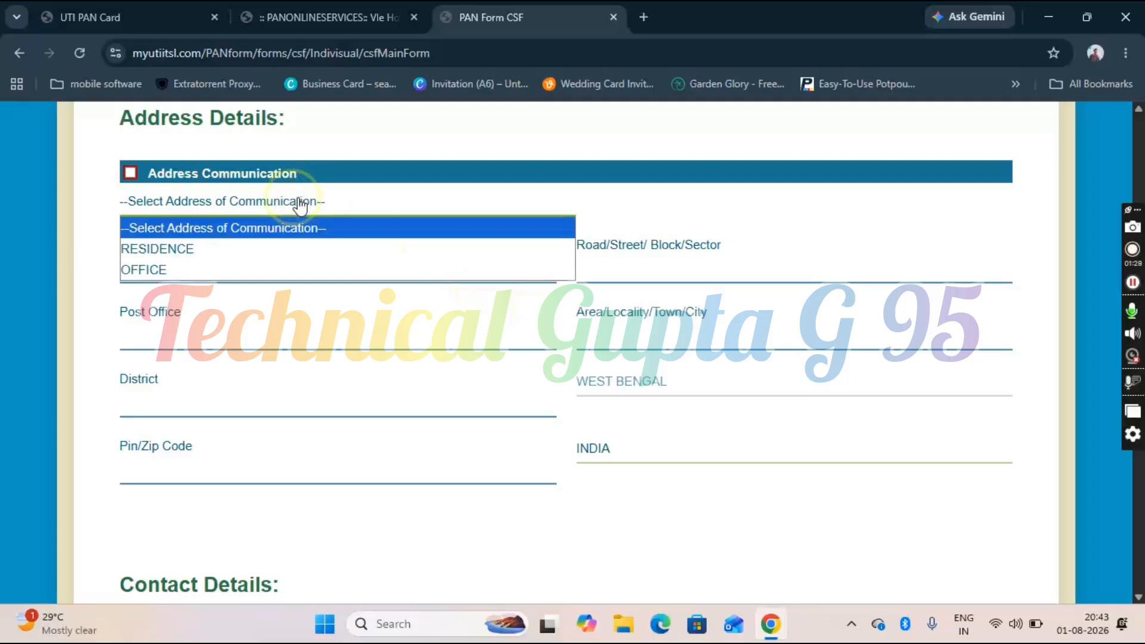
click(94, 218)
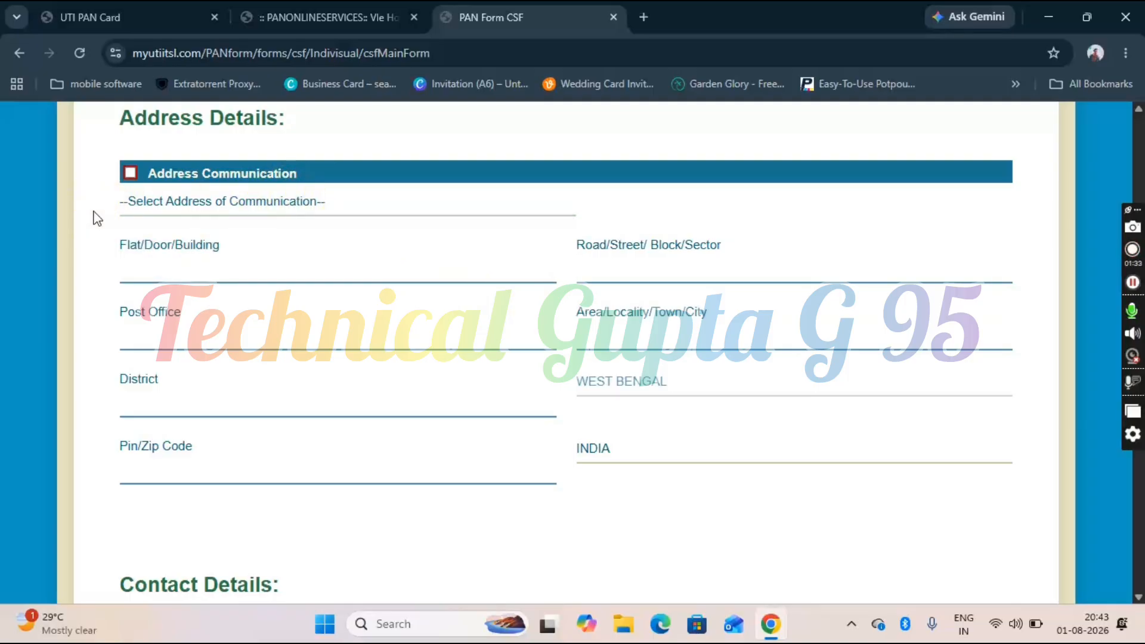
click(94, 218)
scroll(97, 218, down, 3)
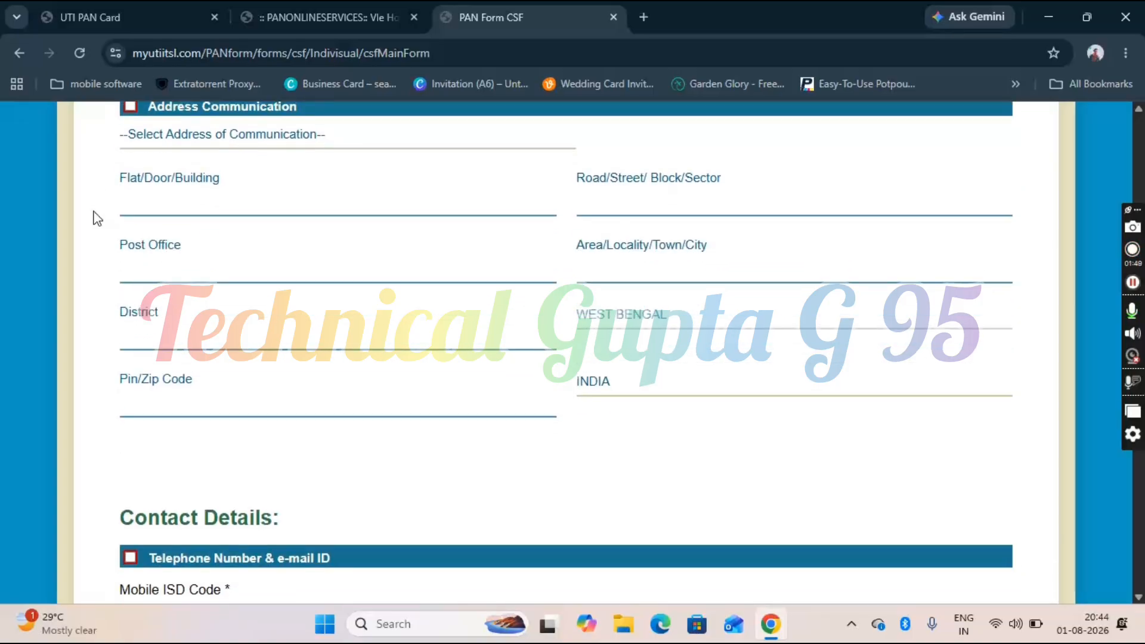
scroll(97, 218, down, 3)
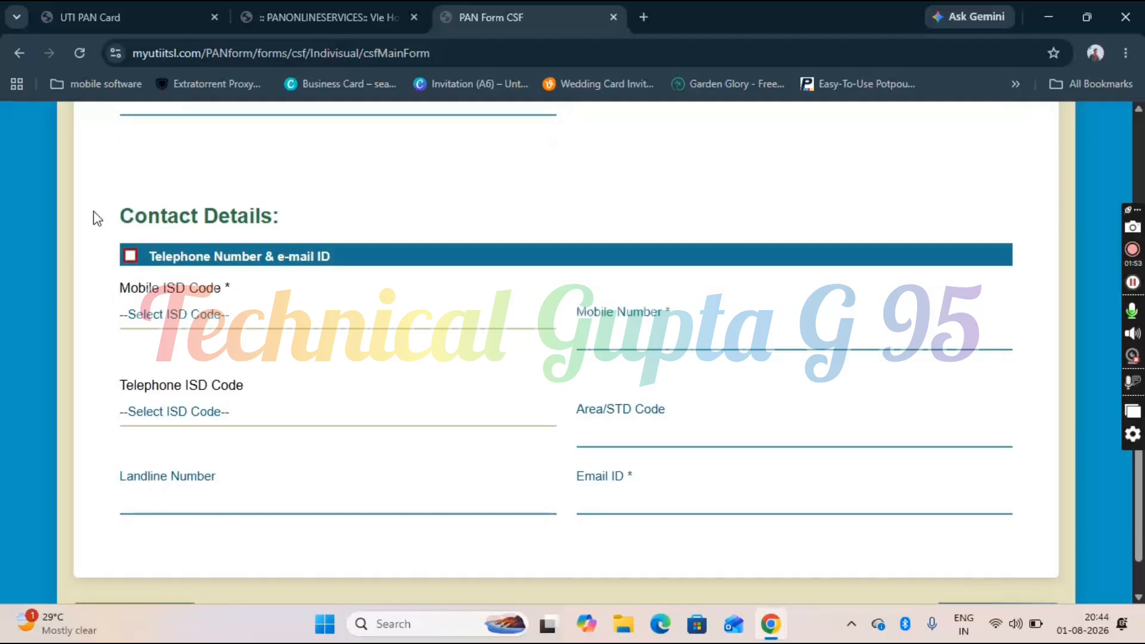
scroll(97, 218, down, 1)
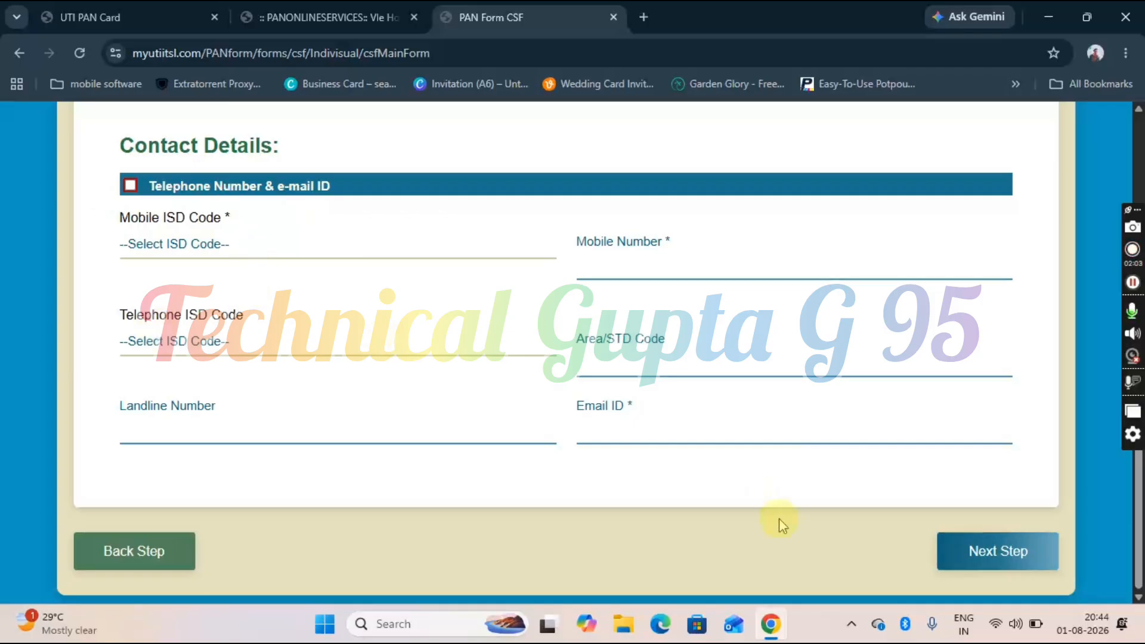
click(1133, 283)
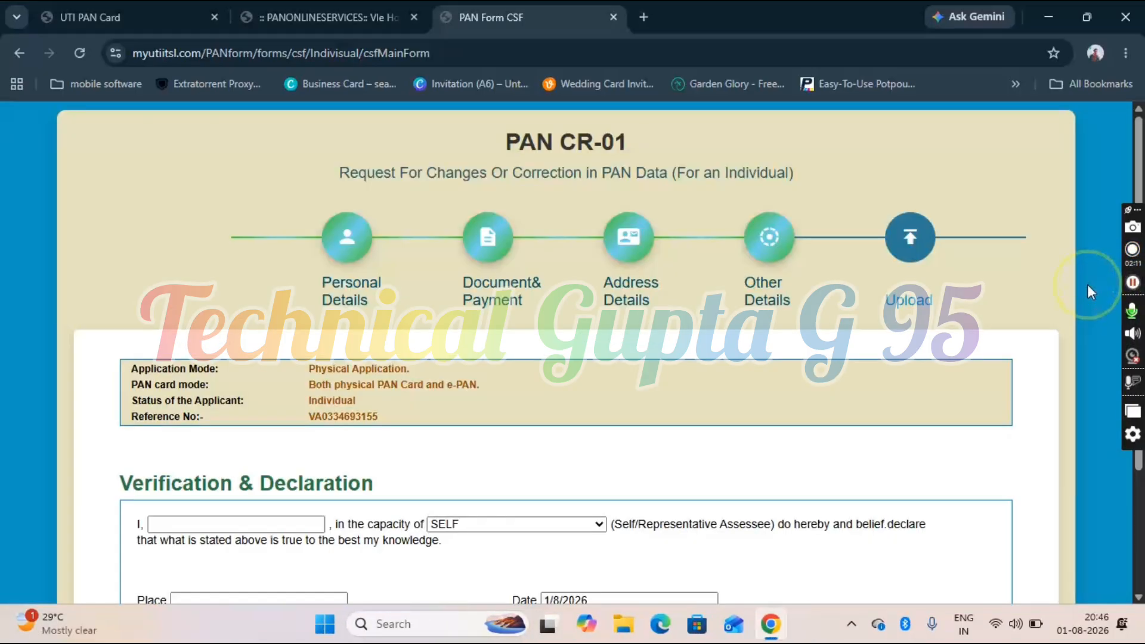
Paste the applicant's name into the declaration and enter HOOGHLY as the place.
scroll(1087, 285, down, 2)
scroll(1087, 284, down, 3)
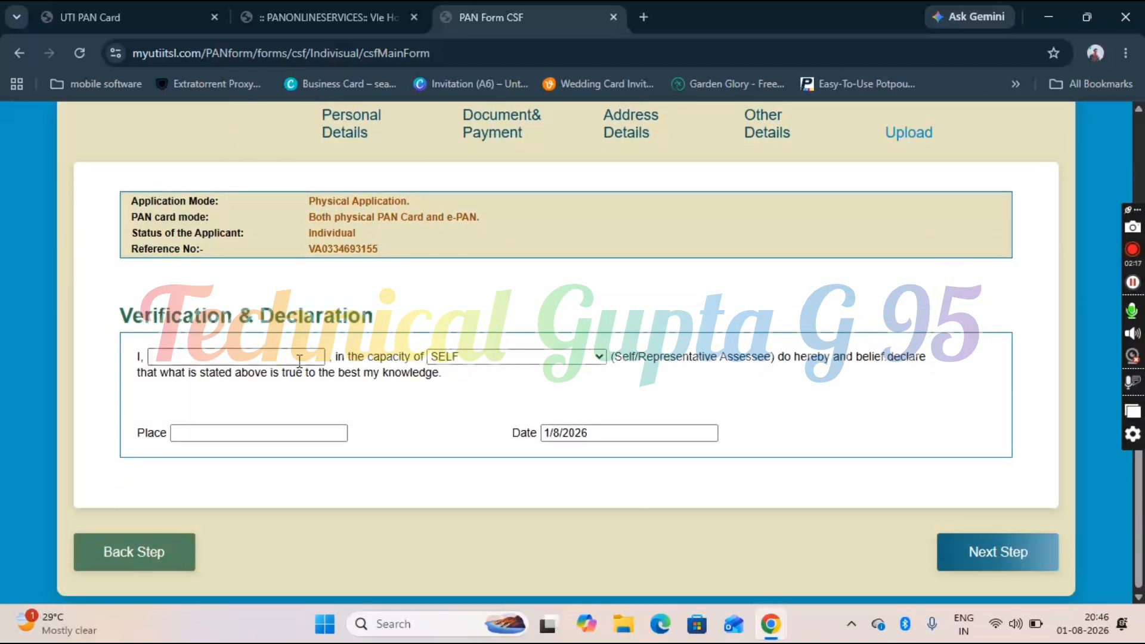
click(299, 361)
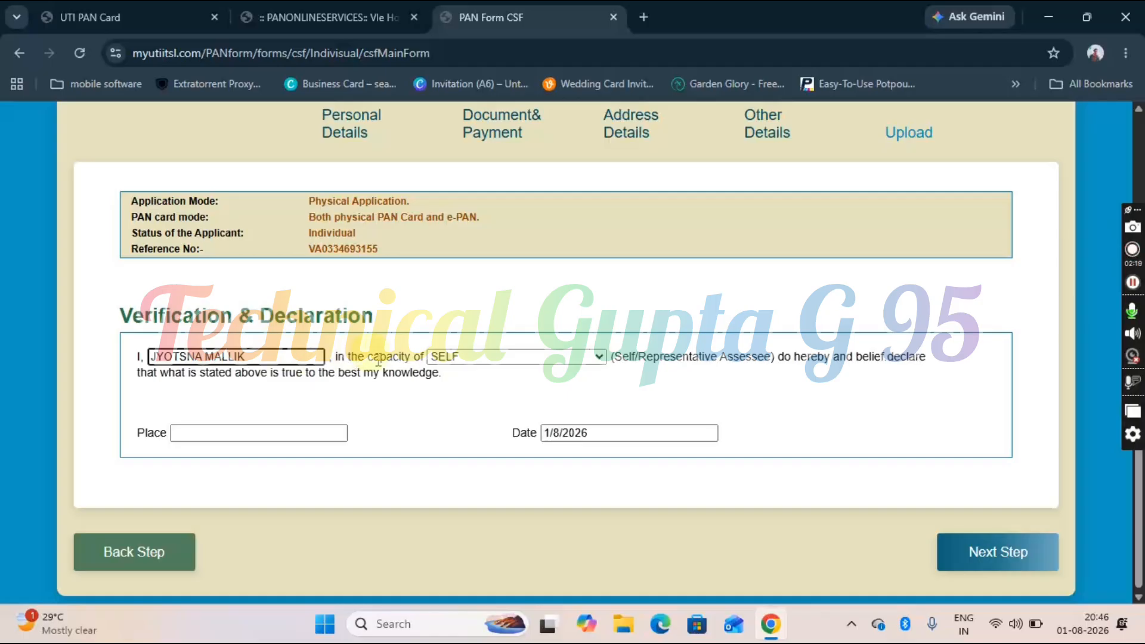
click(305, 435)
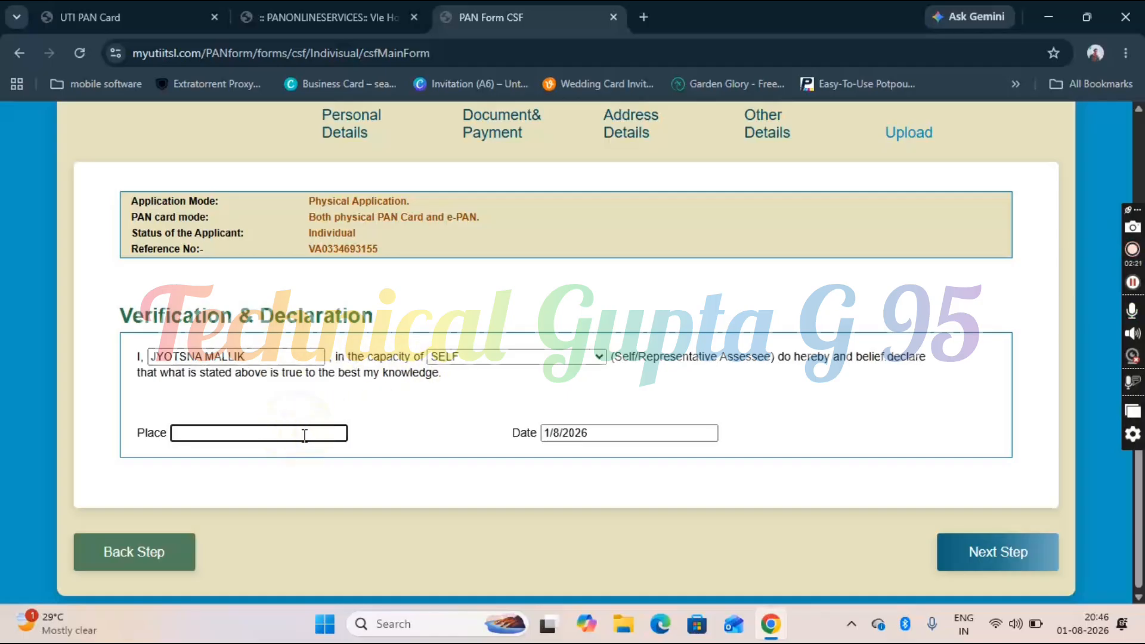
text(HOOGHLY)
Continue to the Documents Upload step and review it.
click(954, 554)
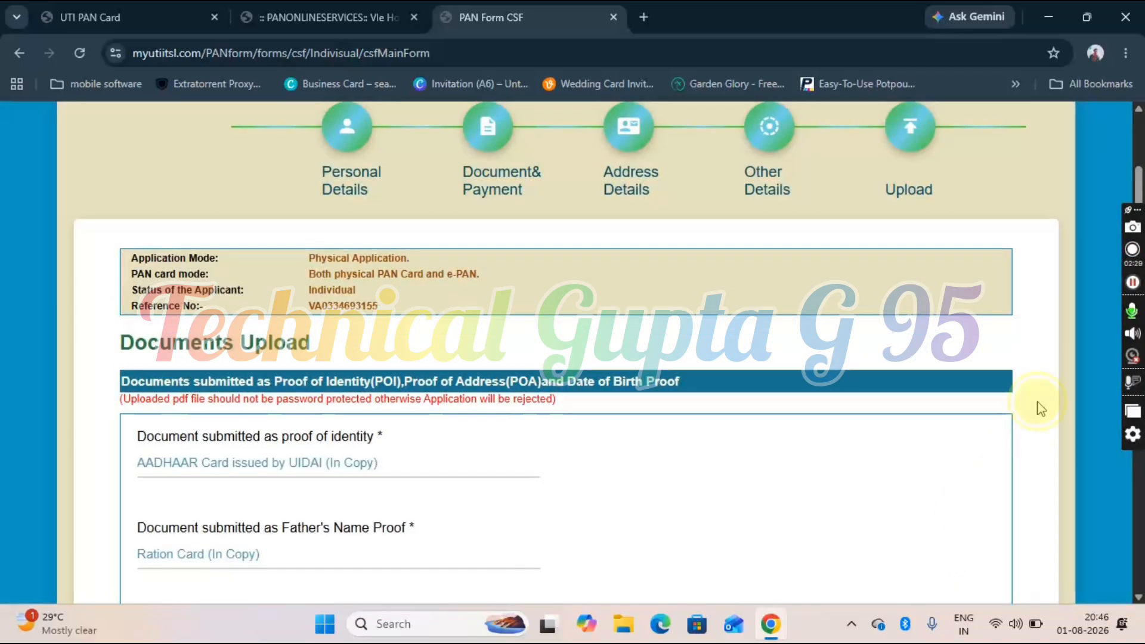
scroll(1041, 409, down, 2)
scroll(1041, 408, down, 2)
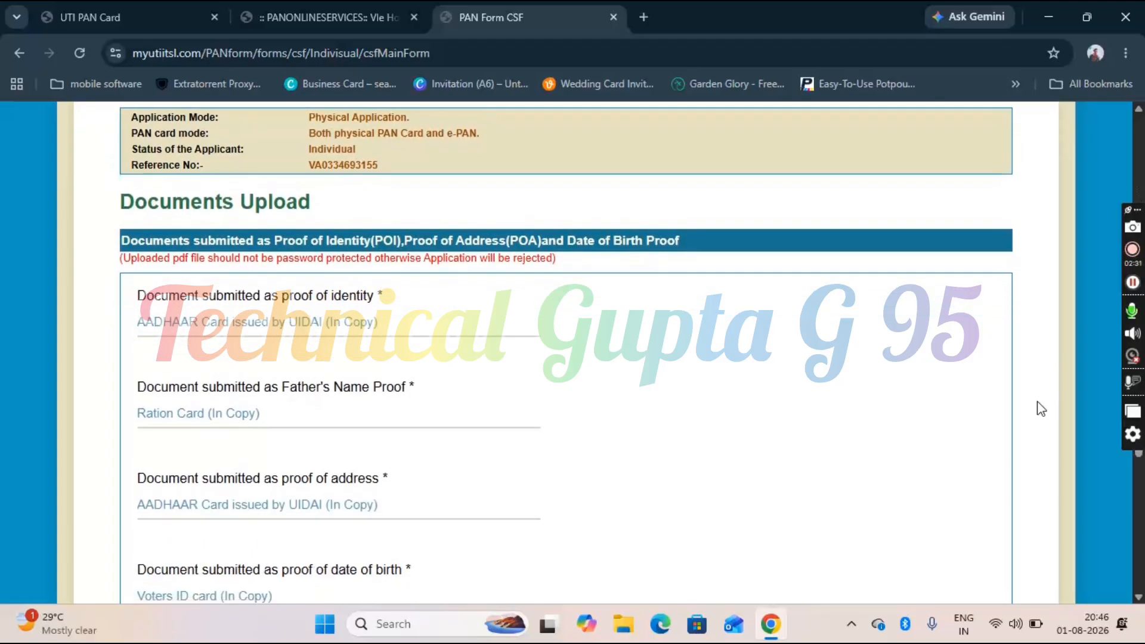
scroll(1041, 409, down, 3)
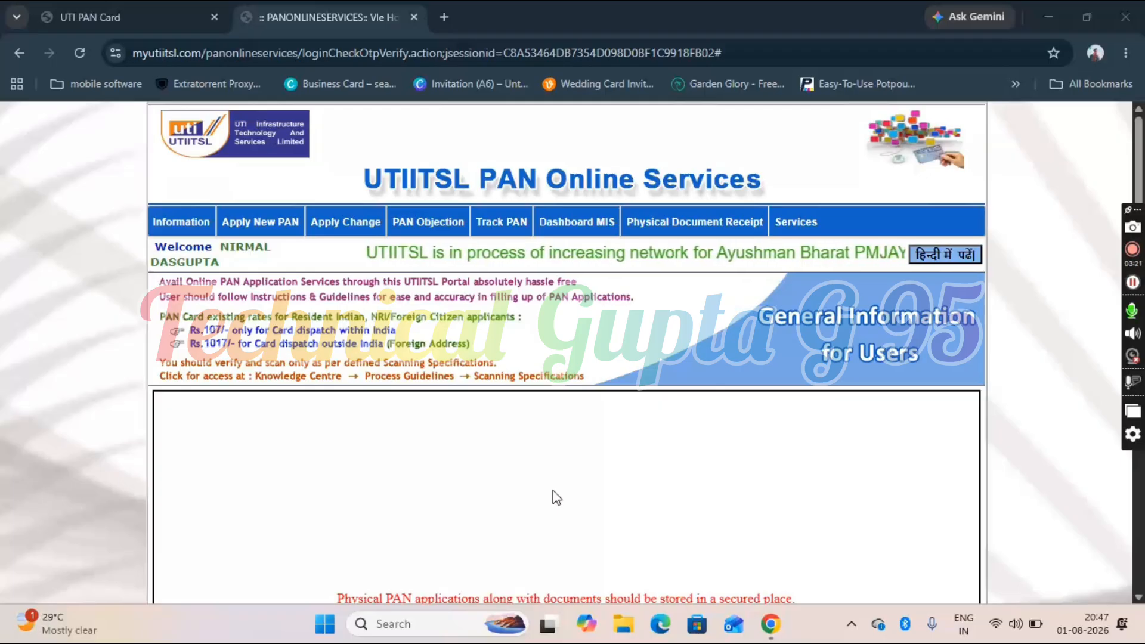
Open Upload Document under Apply Change and start uploading for the pending application.
click(334, 225)
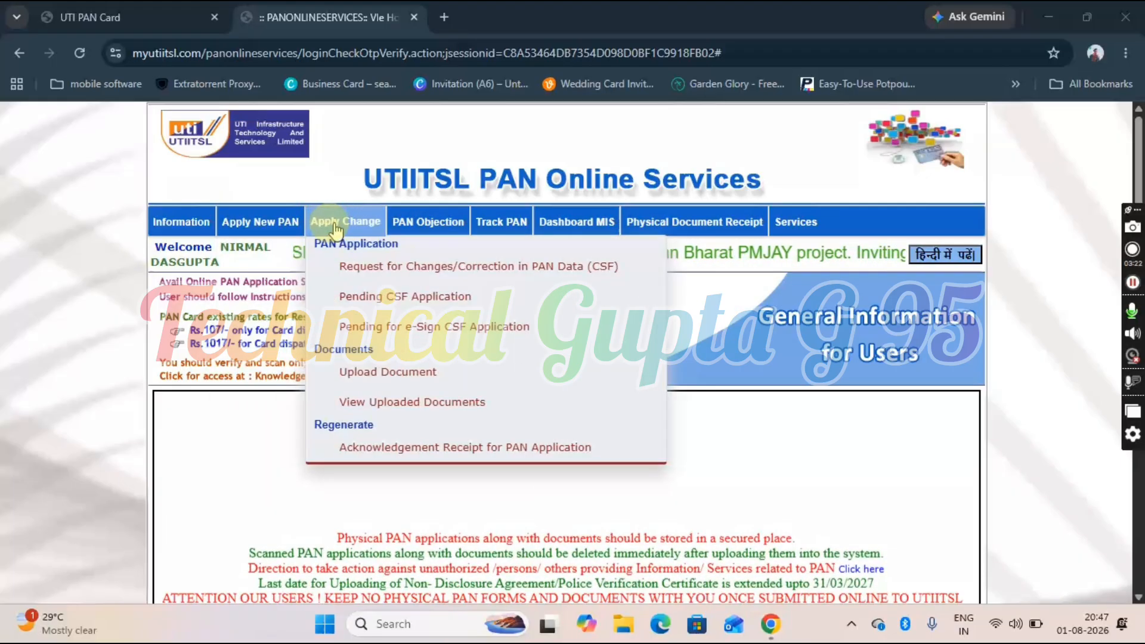
click(378, 374)
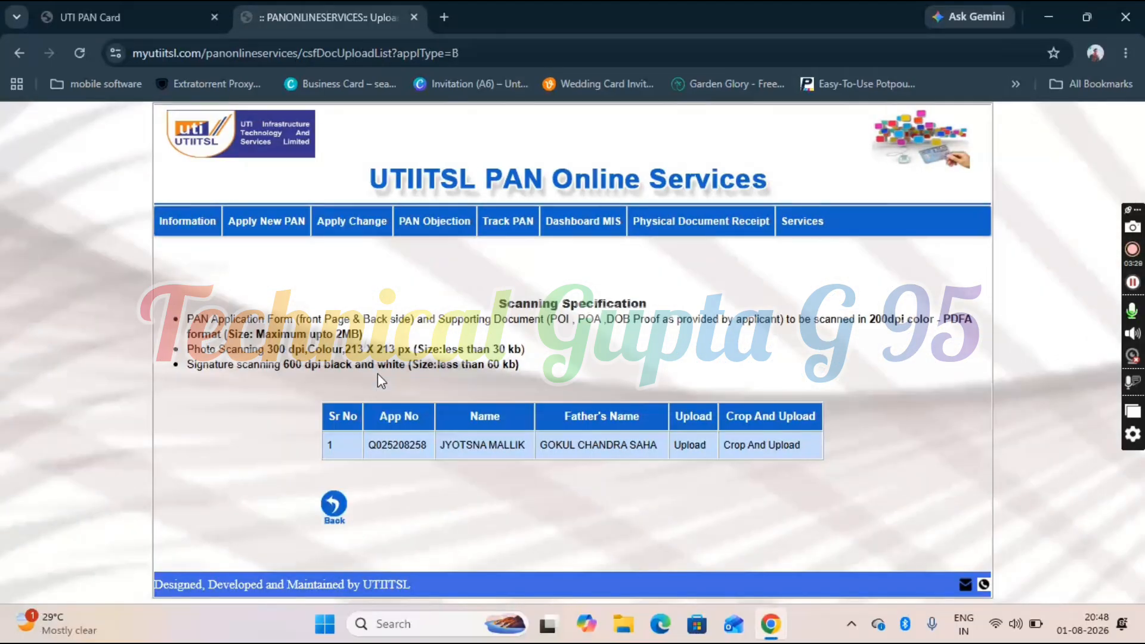
click(694, 445)
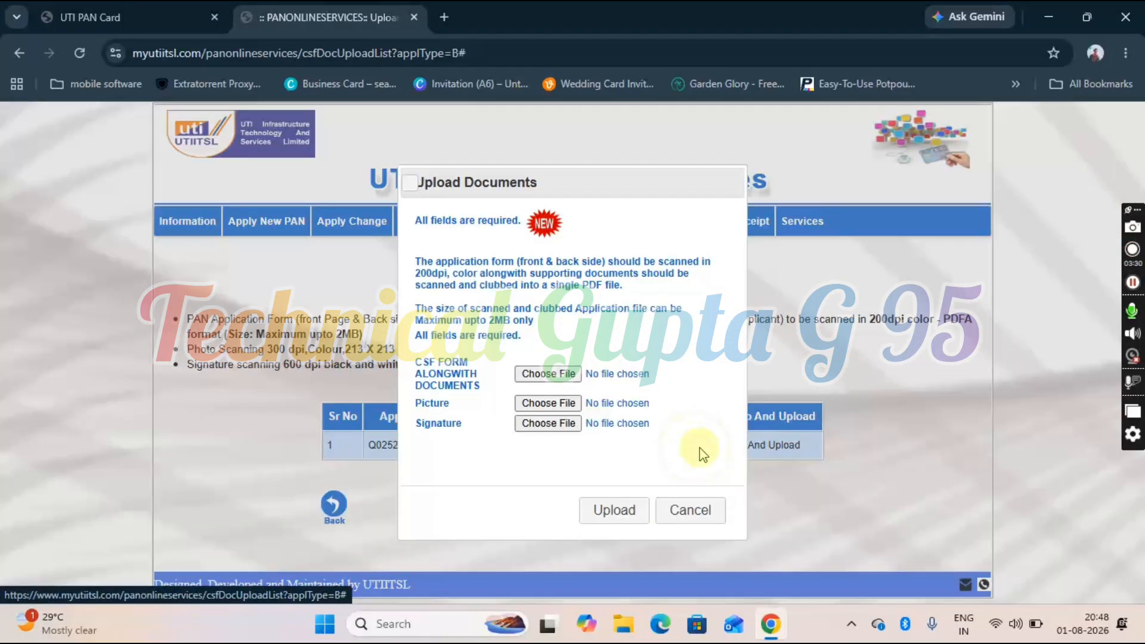